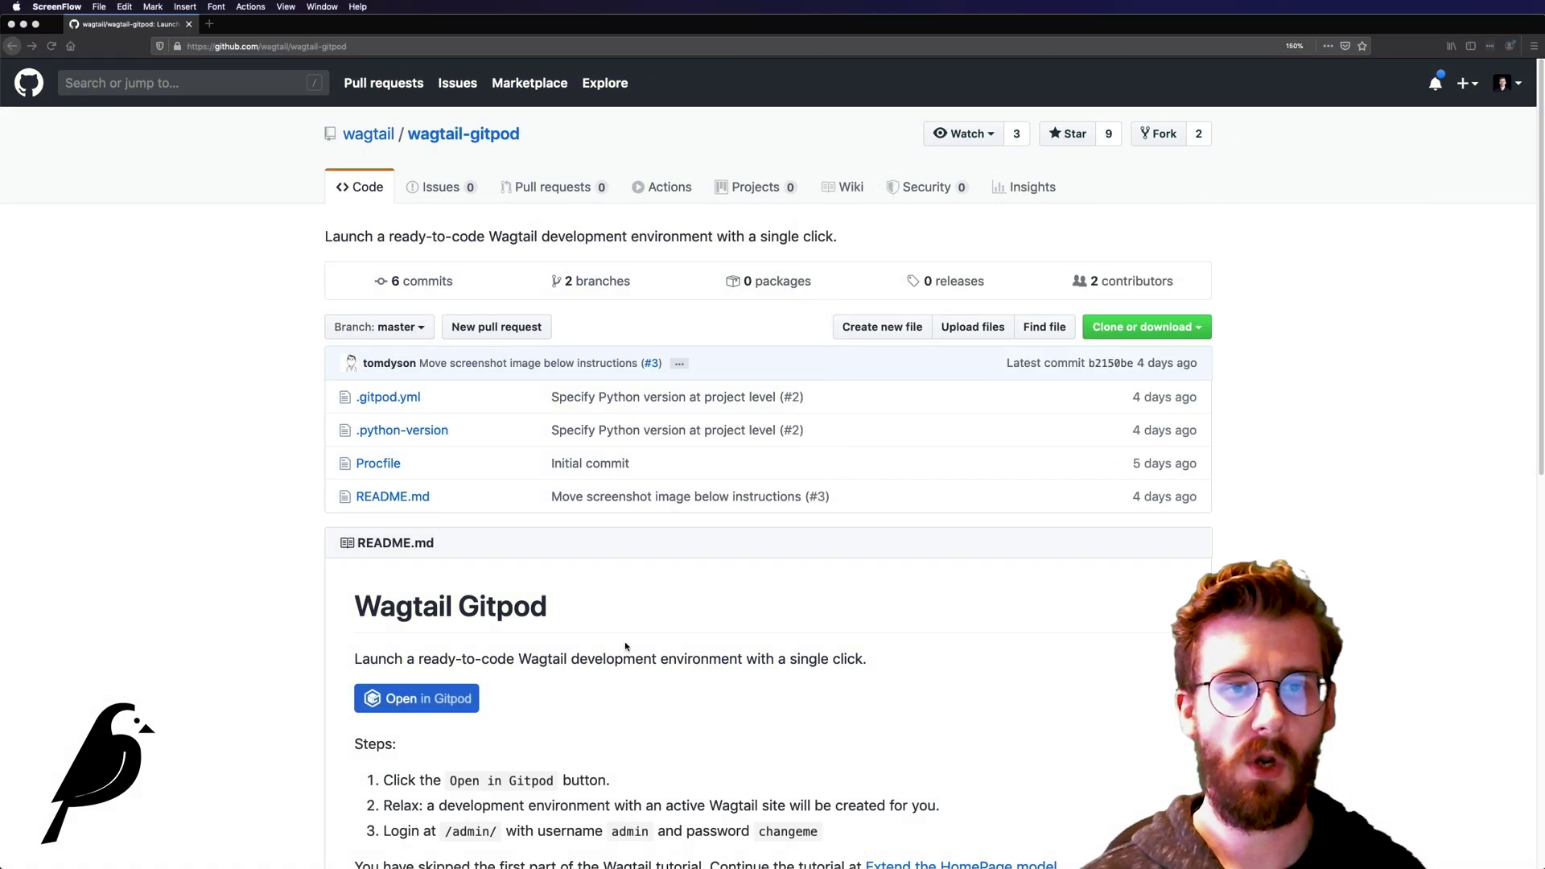
Step: Go from the wagtail organization's GitHub page to the wagtail-gitpod repository
left_click(627, 645)
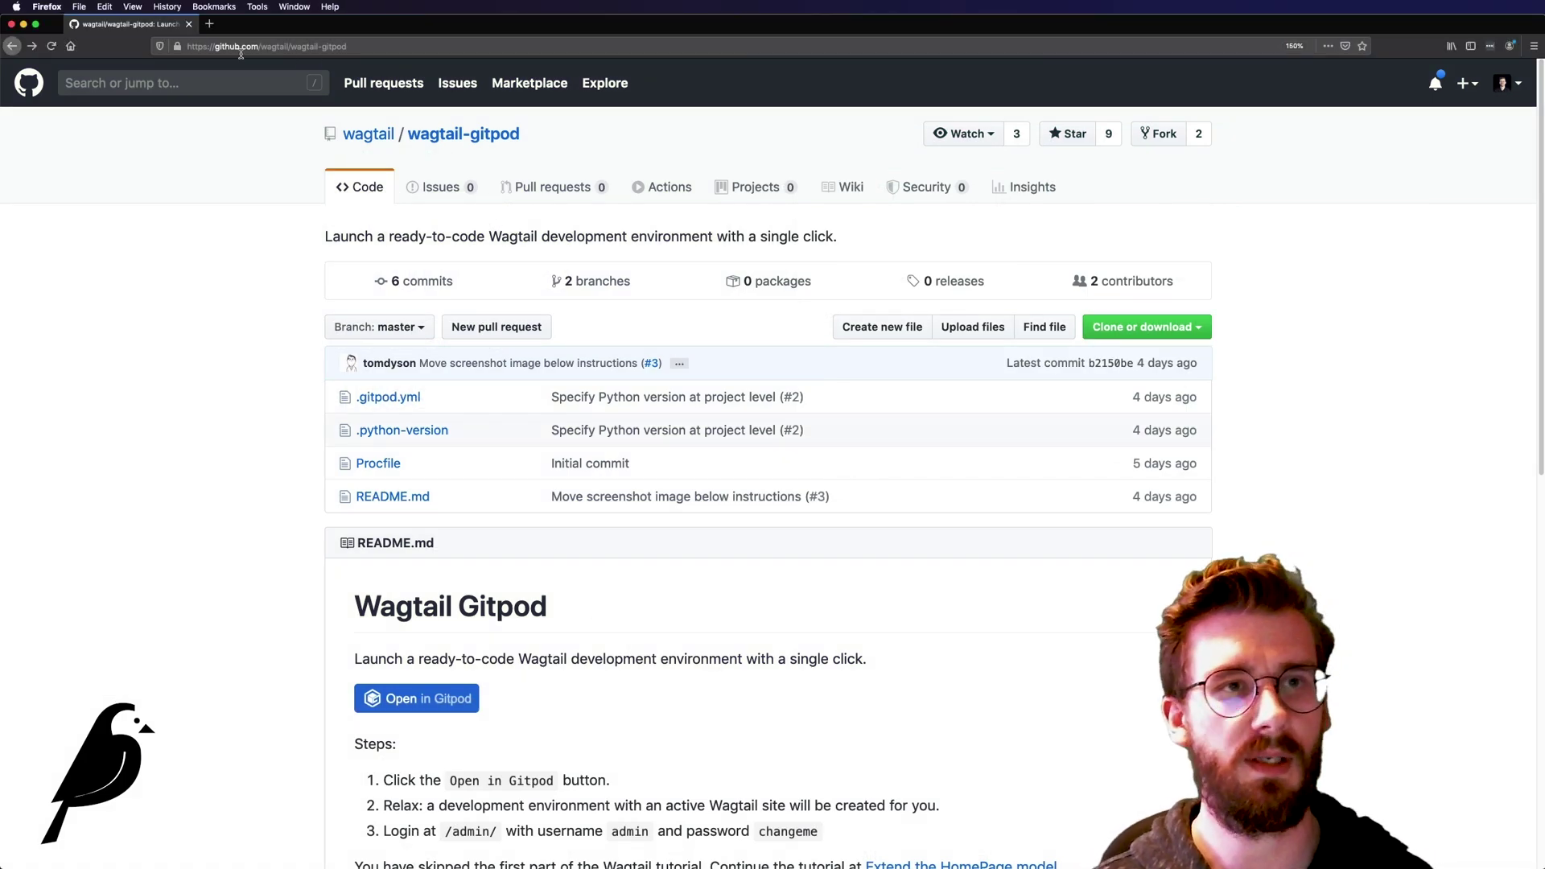
left_click_drag(219, 45, 401, 61)
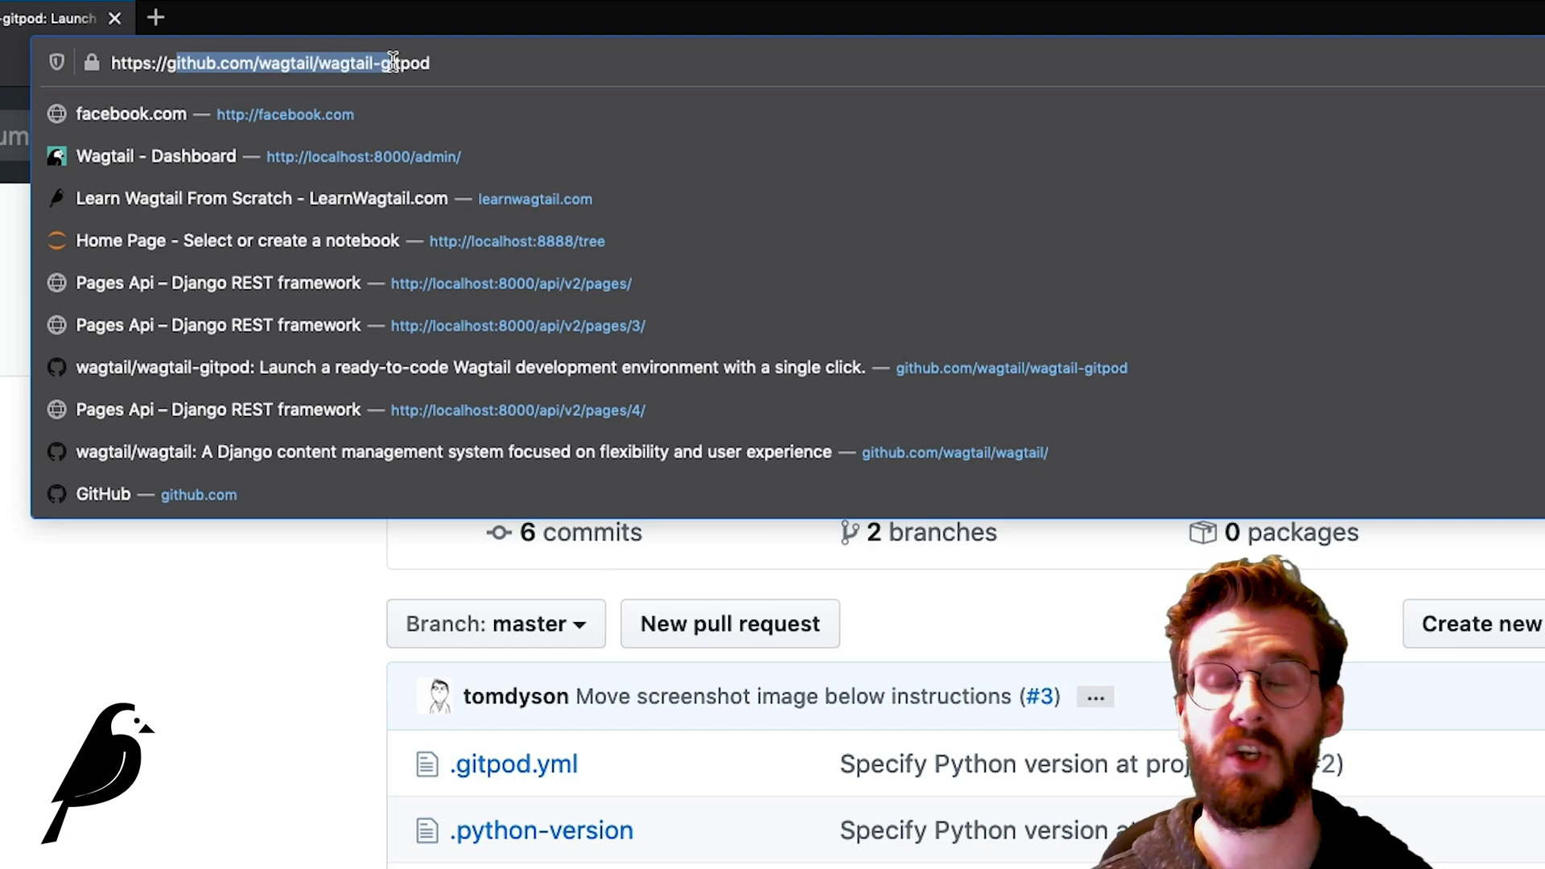
left_click(174, 690)
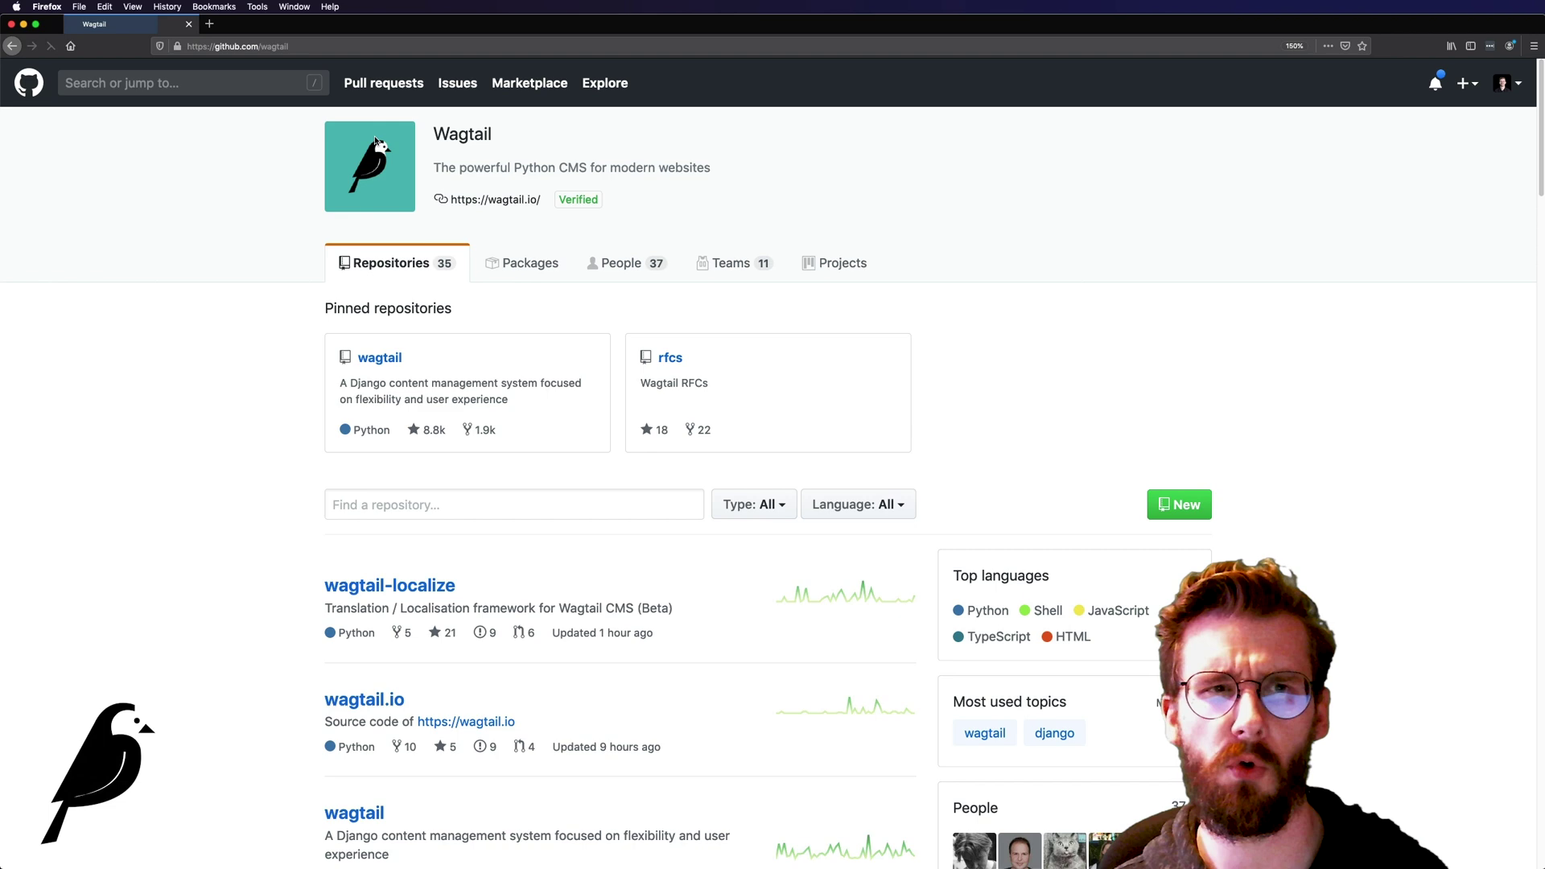
scroll(402, 399, "down", 10)
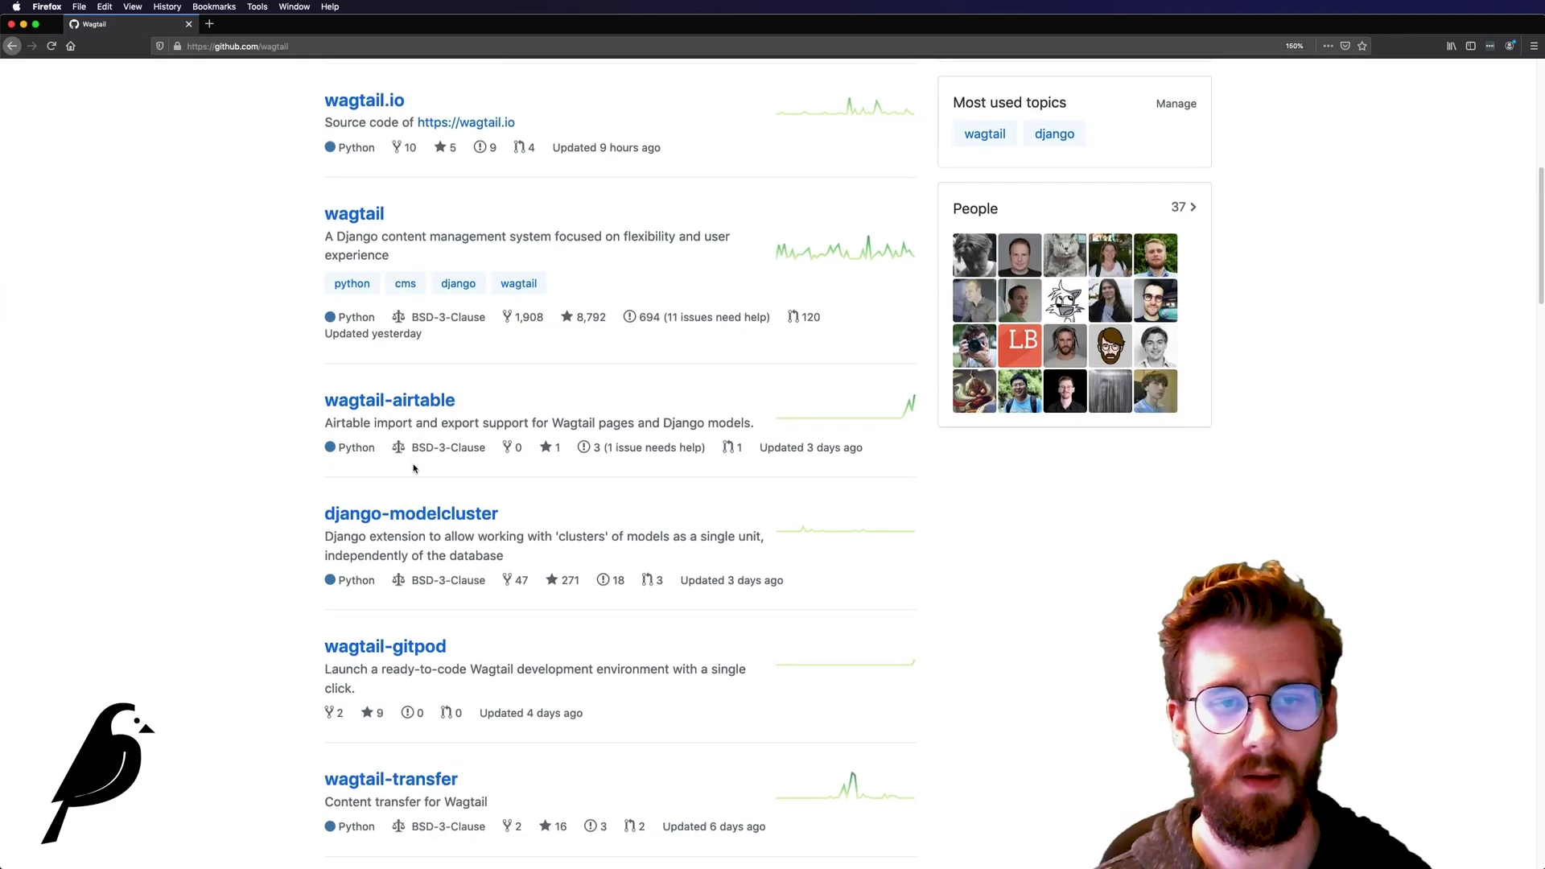
left_click(401, 507)
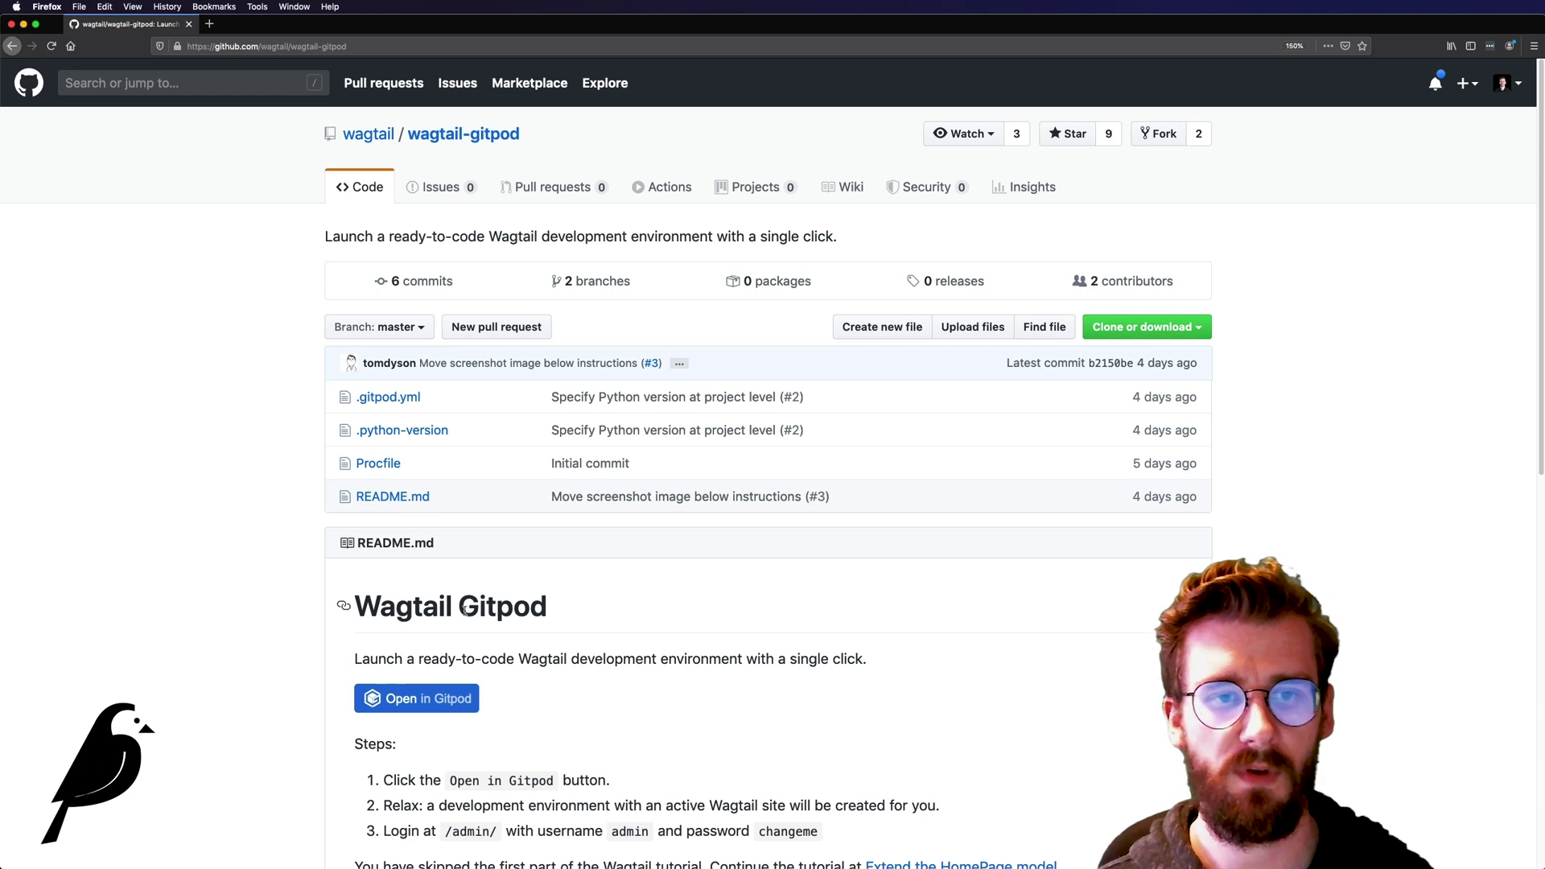
Step: Launch wagtail-gitpod as a Gitpod workspace using the README's Open in Gitpod button
left_click_drag(460, 607, 450, 608)
left_click(449, 608)
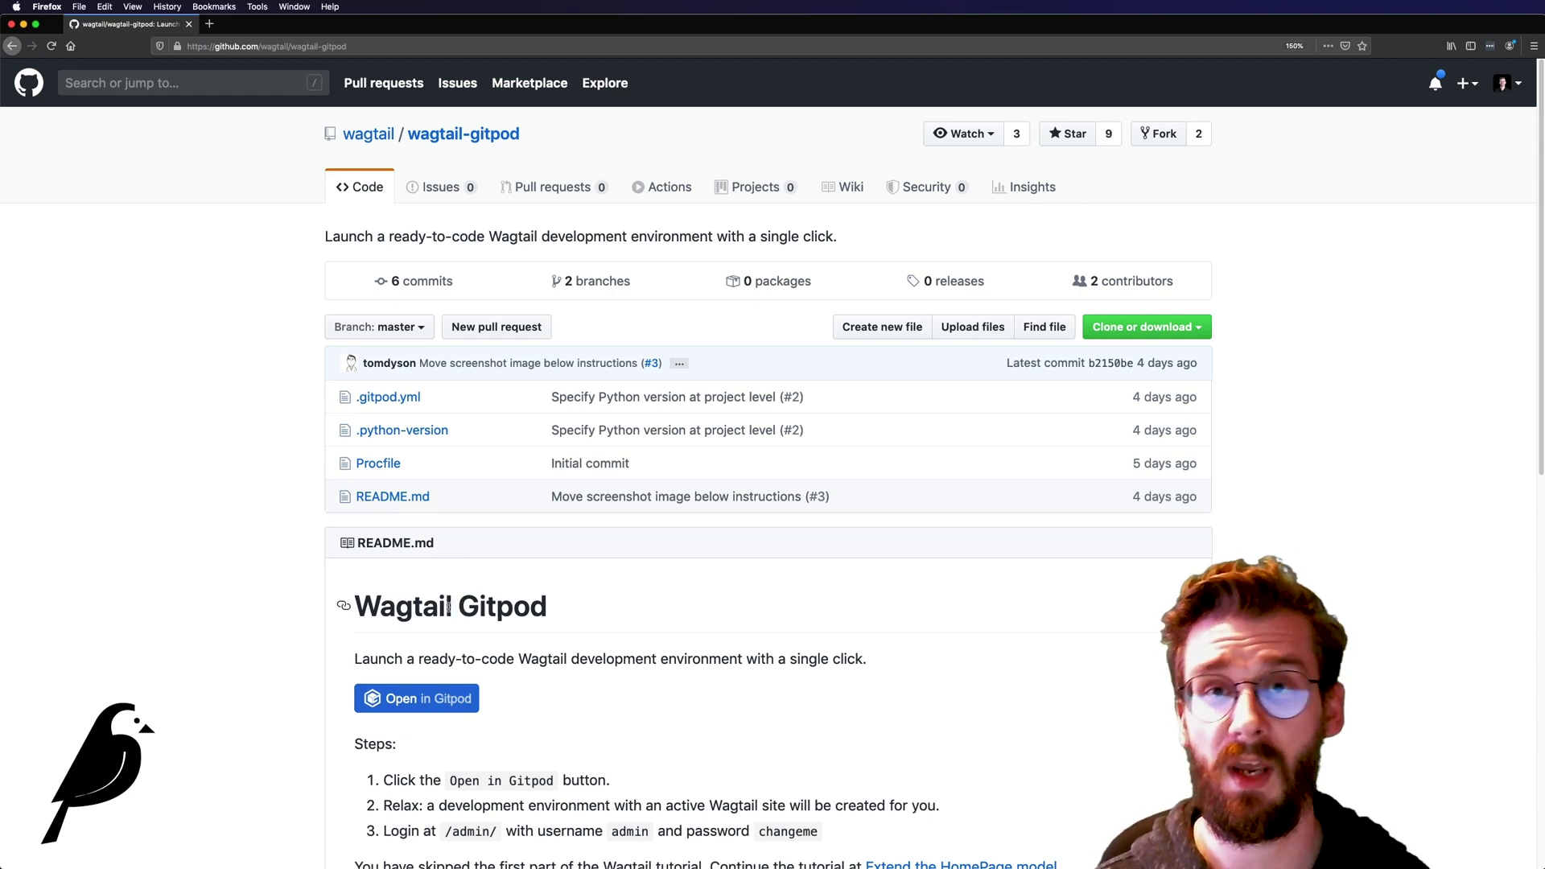
scroll(451, 605, "down", 1)
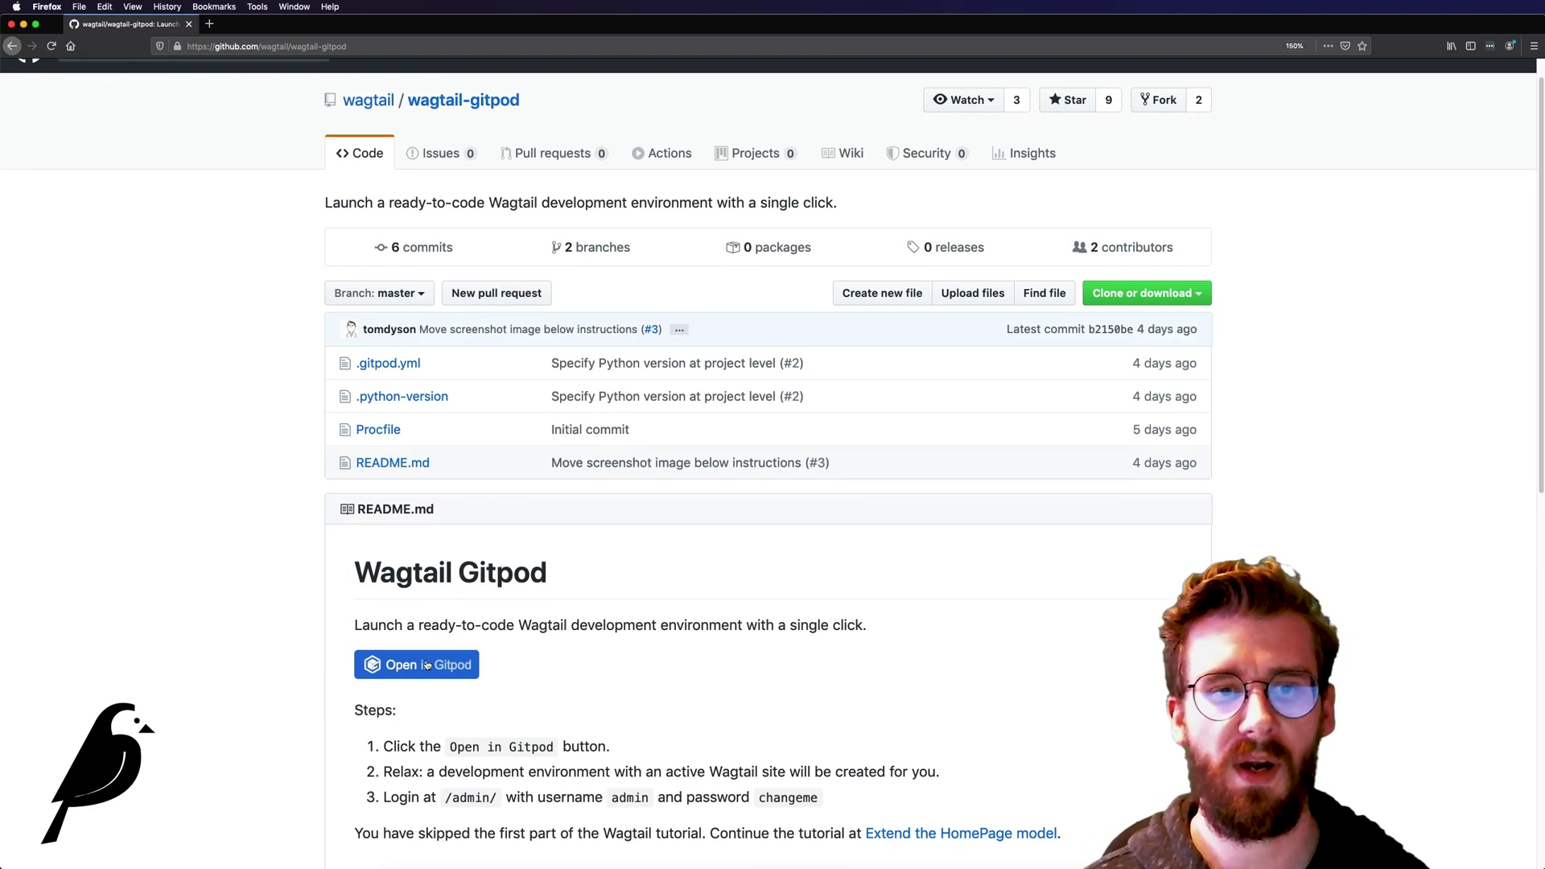
scroll(433, 671, "down", 1)
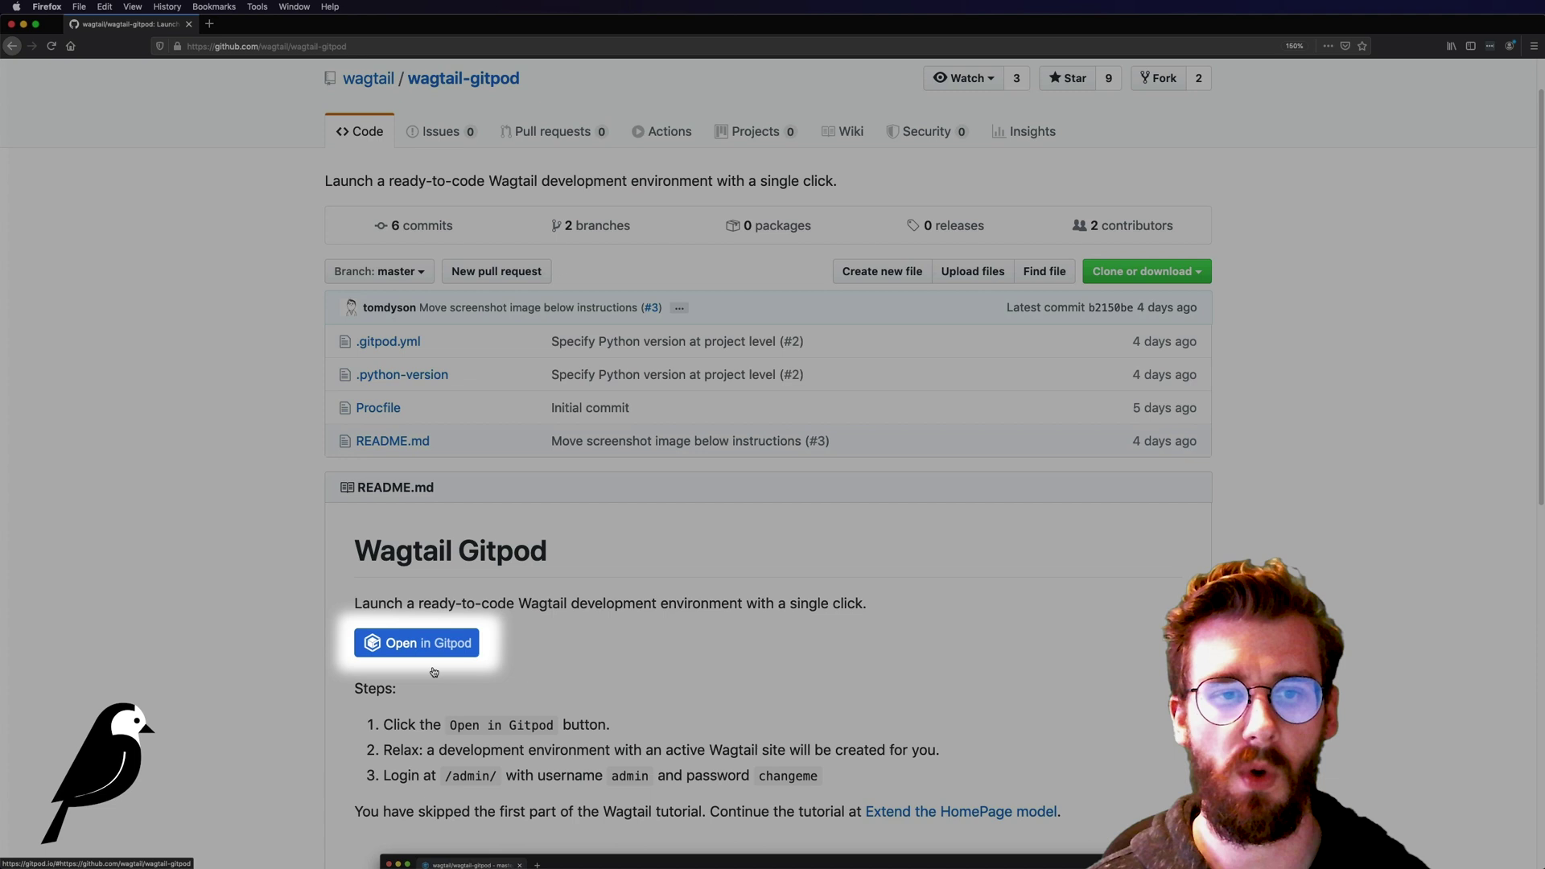
left_click(435, 648, "super")
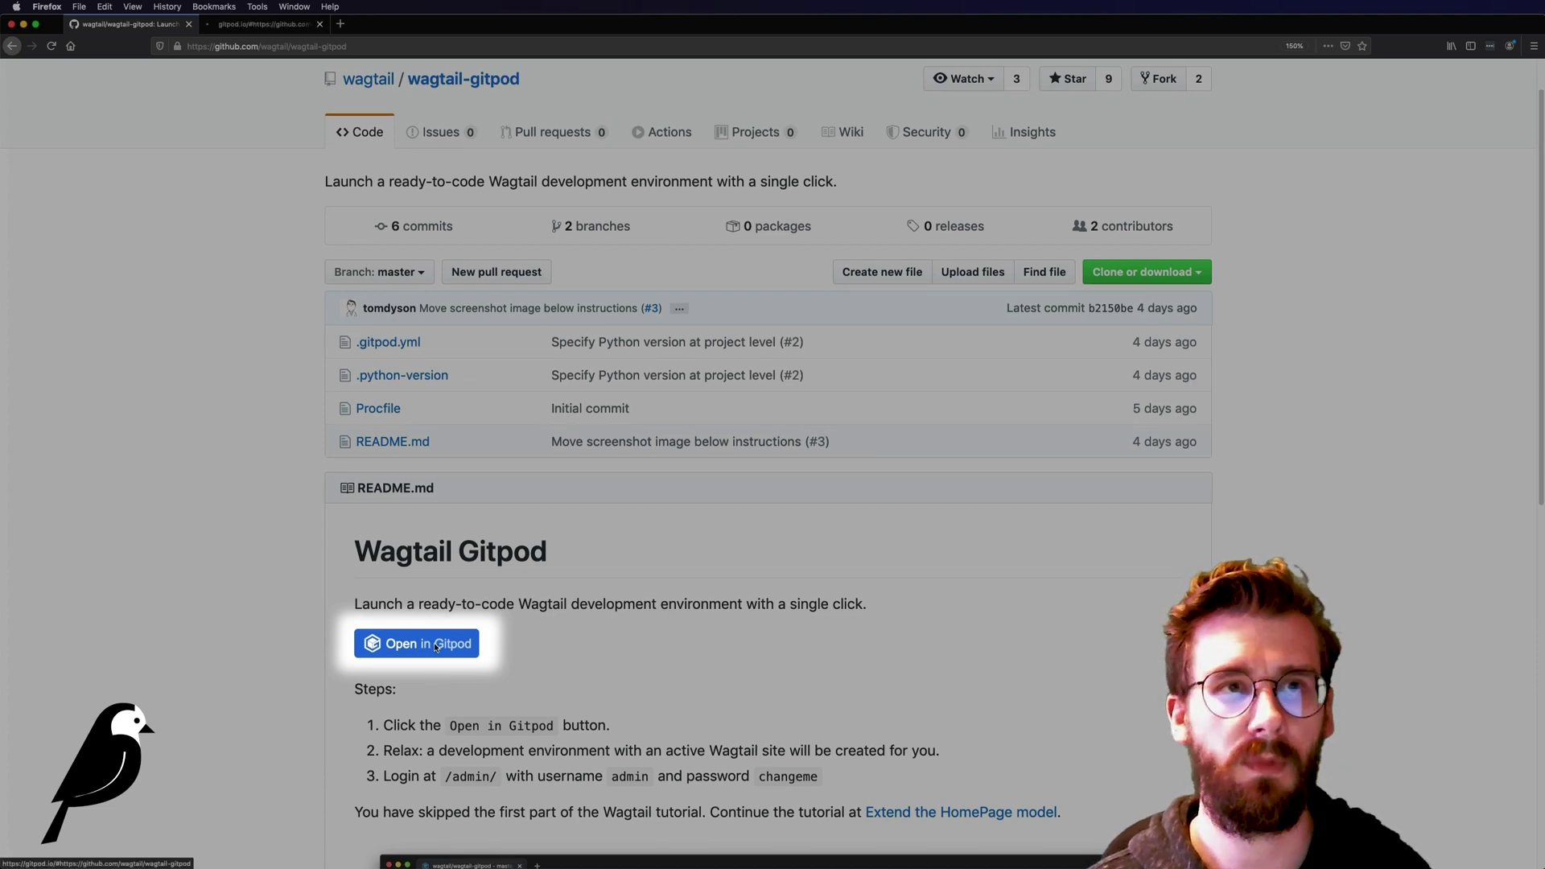
Step: Switch to the Gitpod tab and wait for the Wagtail welcome page in the preview
left_click(284, 27)
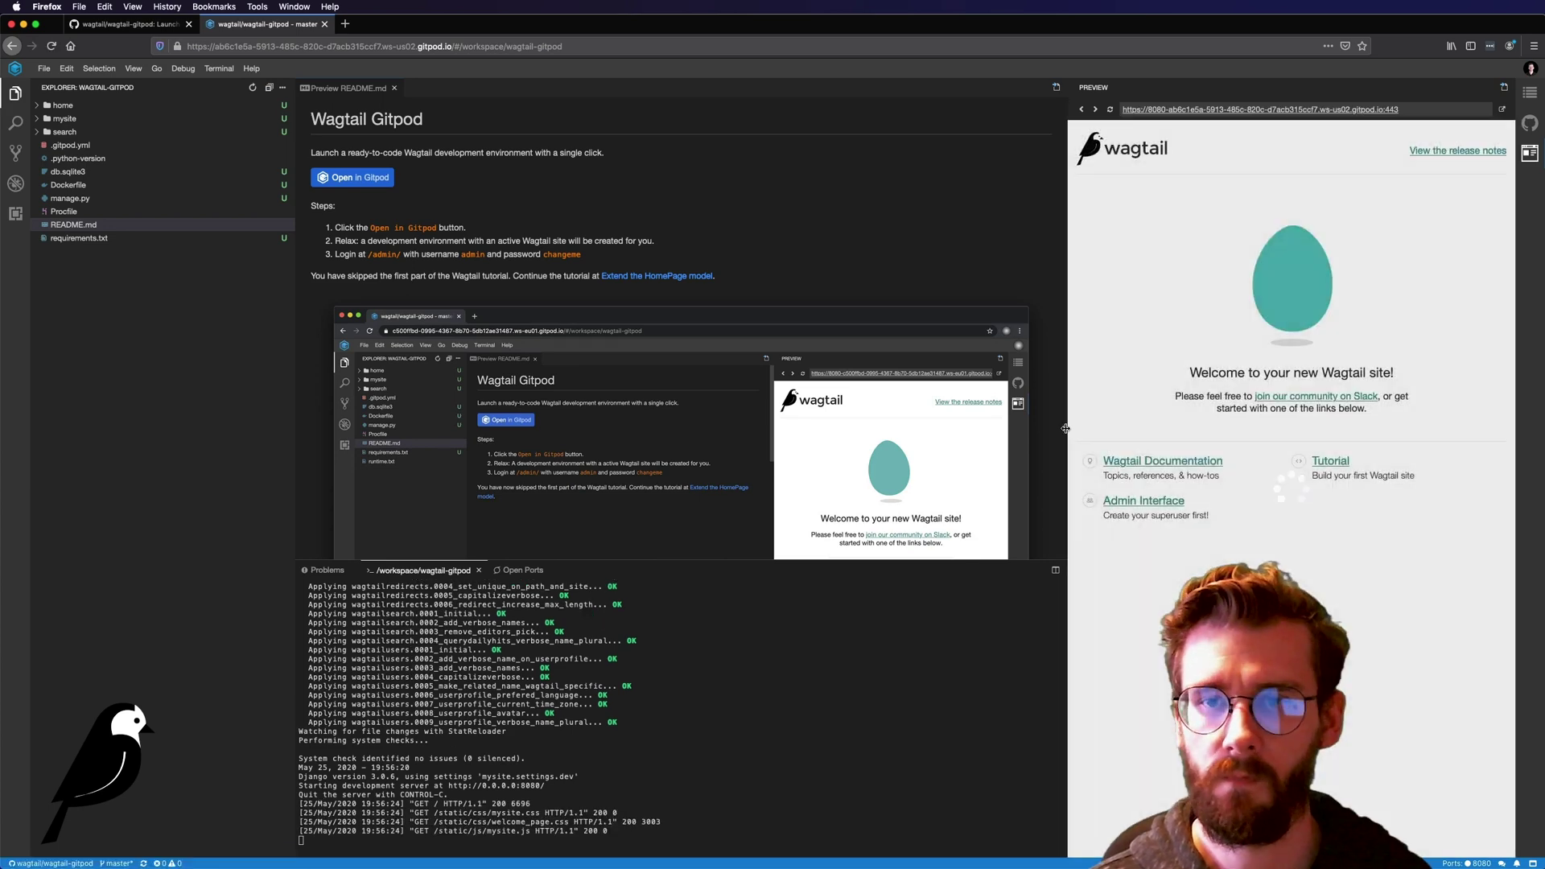
Step: Widen the preview, open the Wagtail admin sign-in, and look up the README's login credentials
left_click_drag(1066, 425, 875, 425)
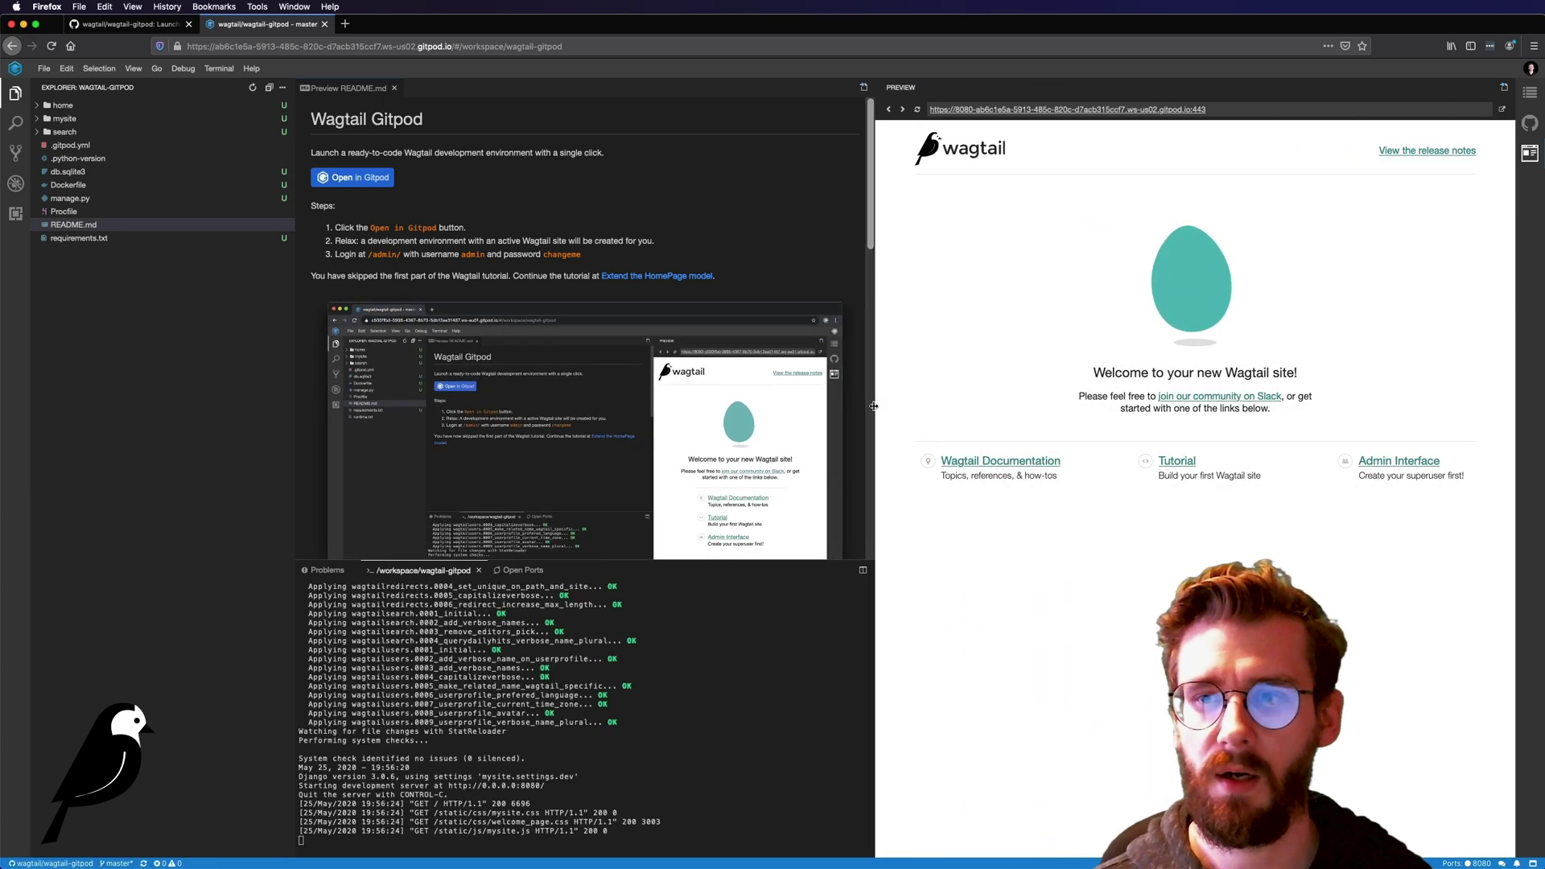
left_click(1384, 465)
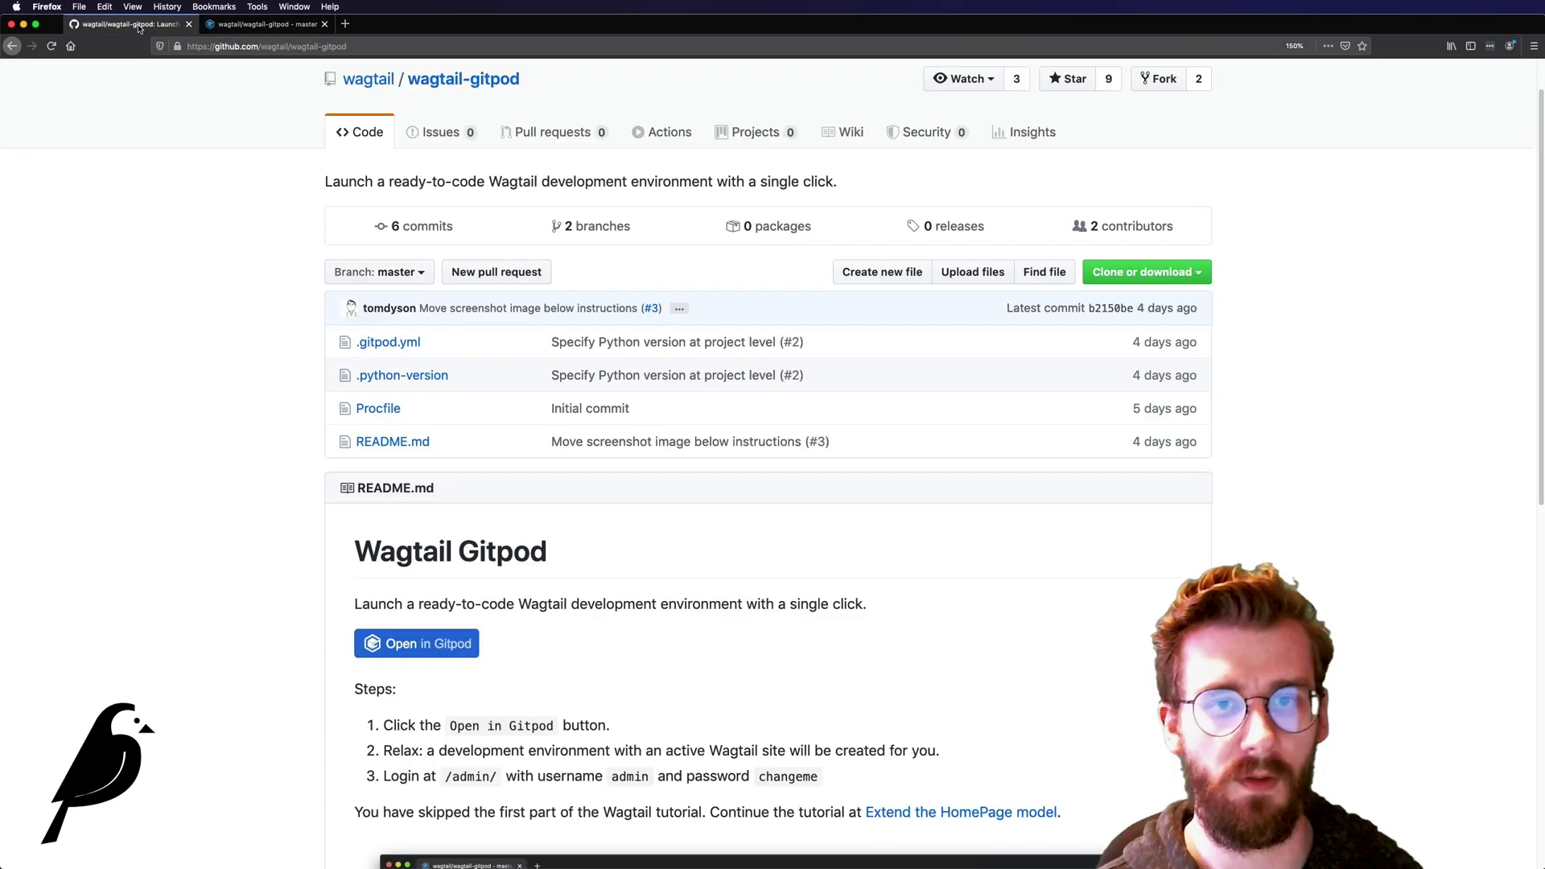
left_click(138, 25)
scroll(491, 438, "down", 1)
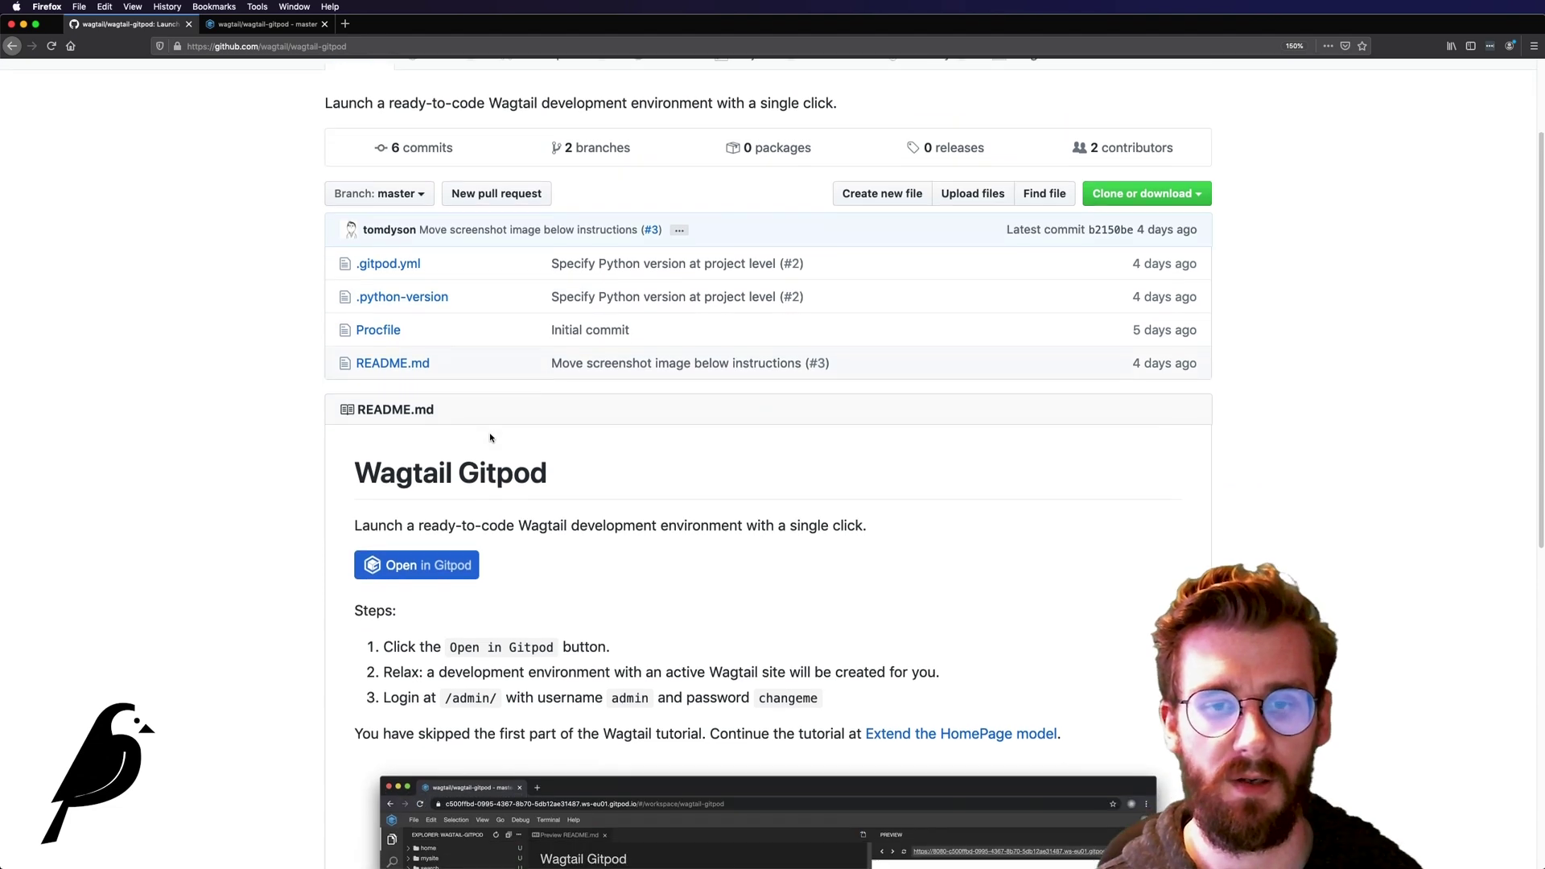
scroll(490, 438, "down", 1)
double_click(630, 668)
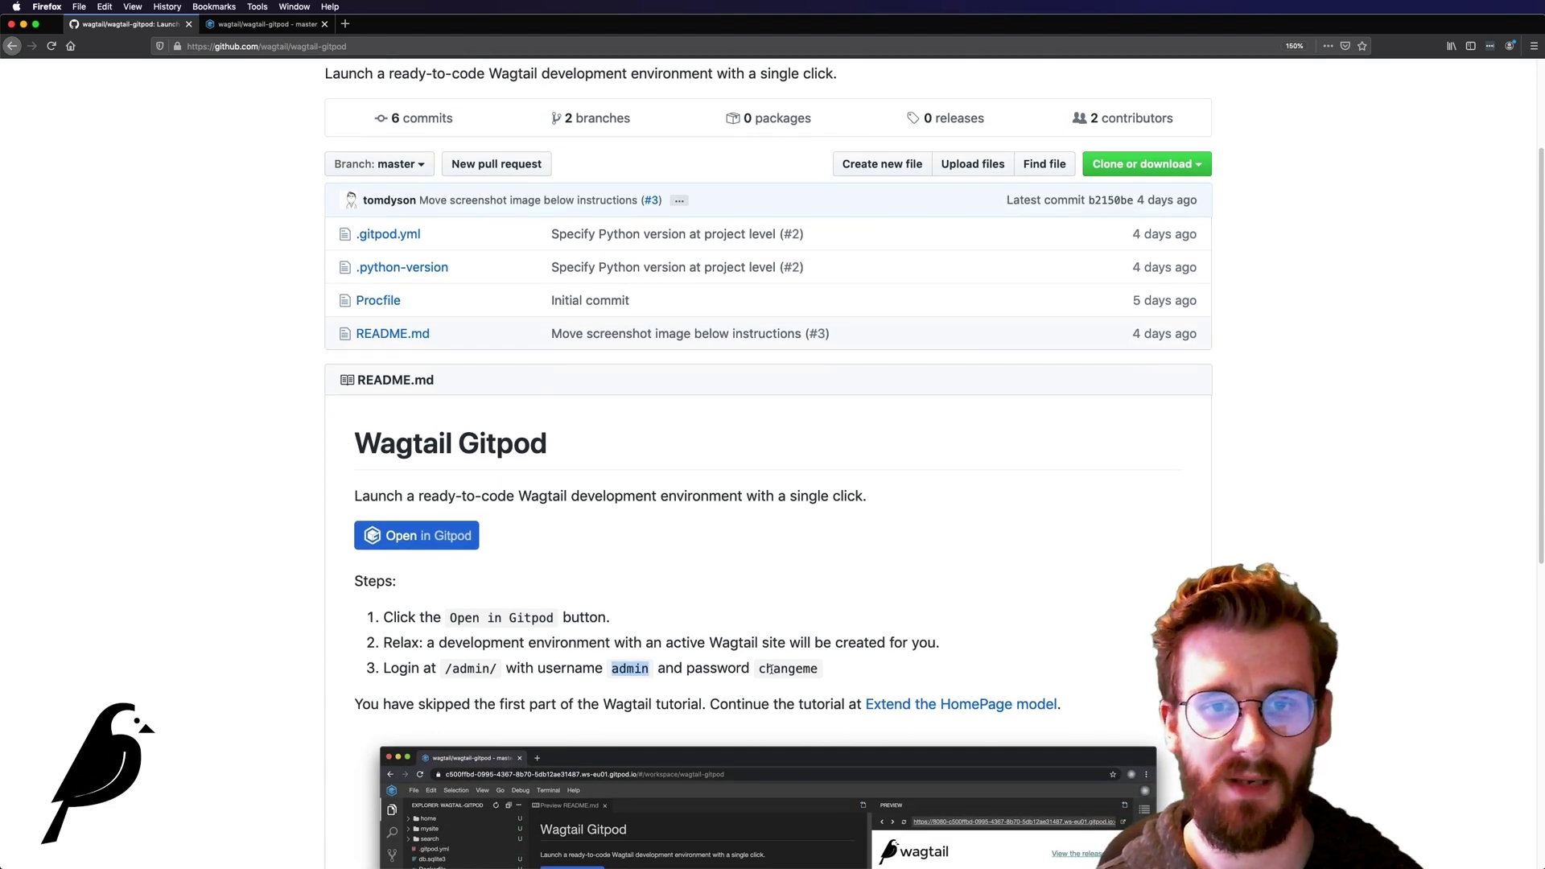
double_click(784, 669)
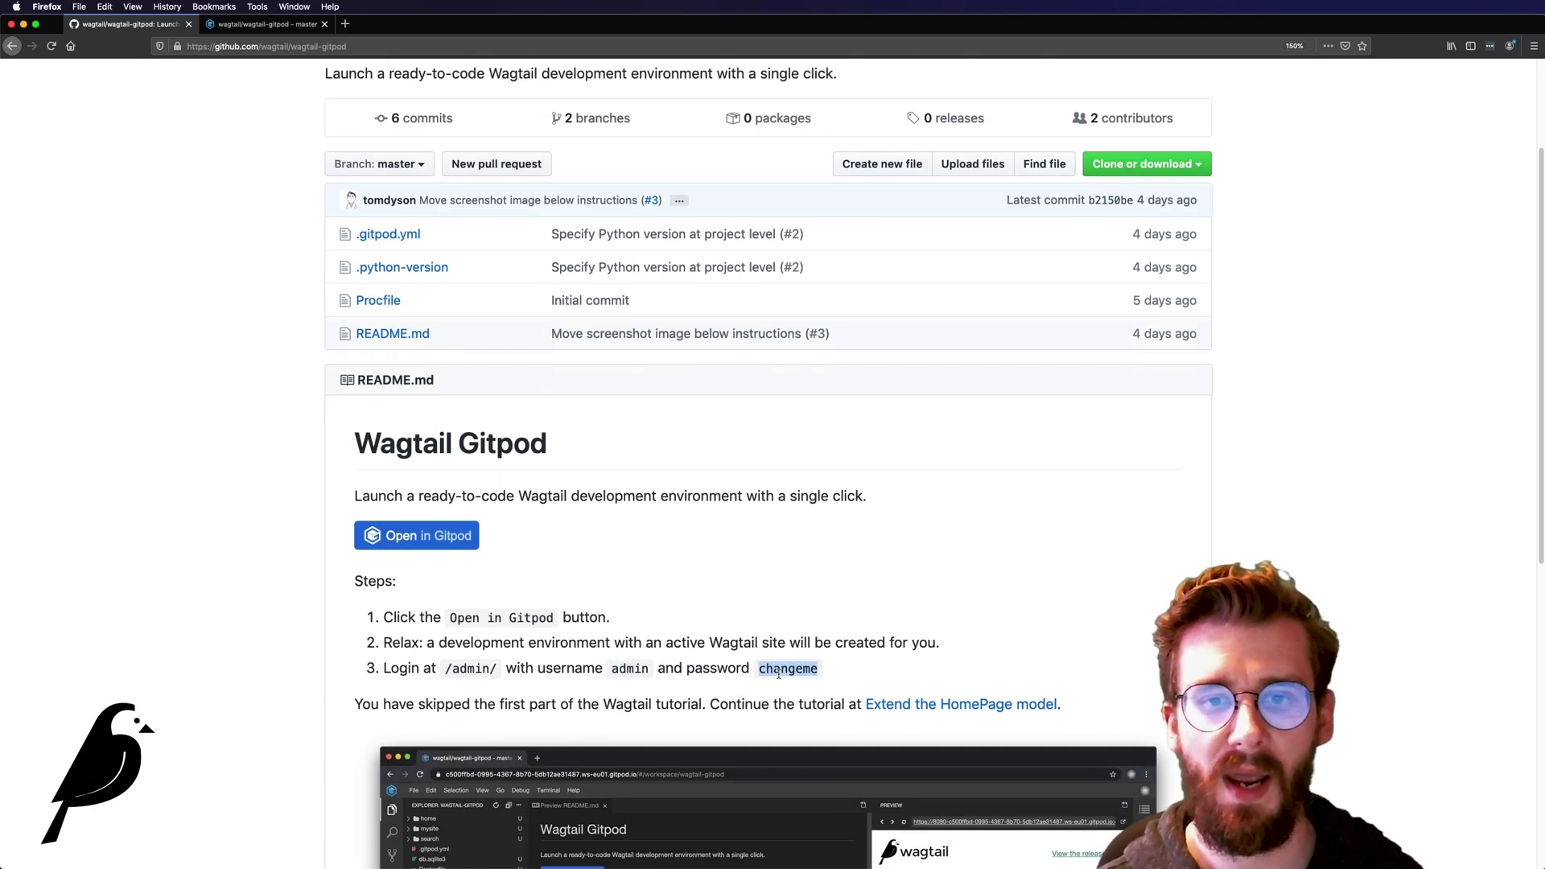
left_click(284, 19)
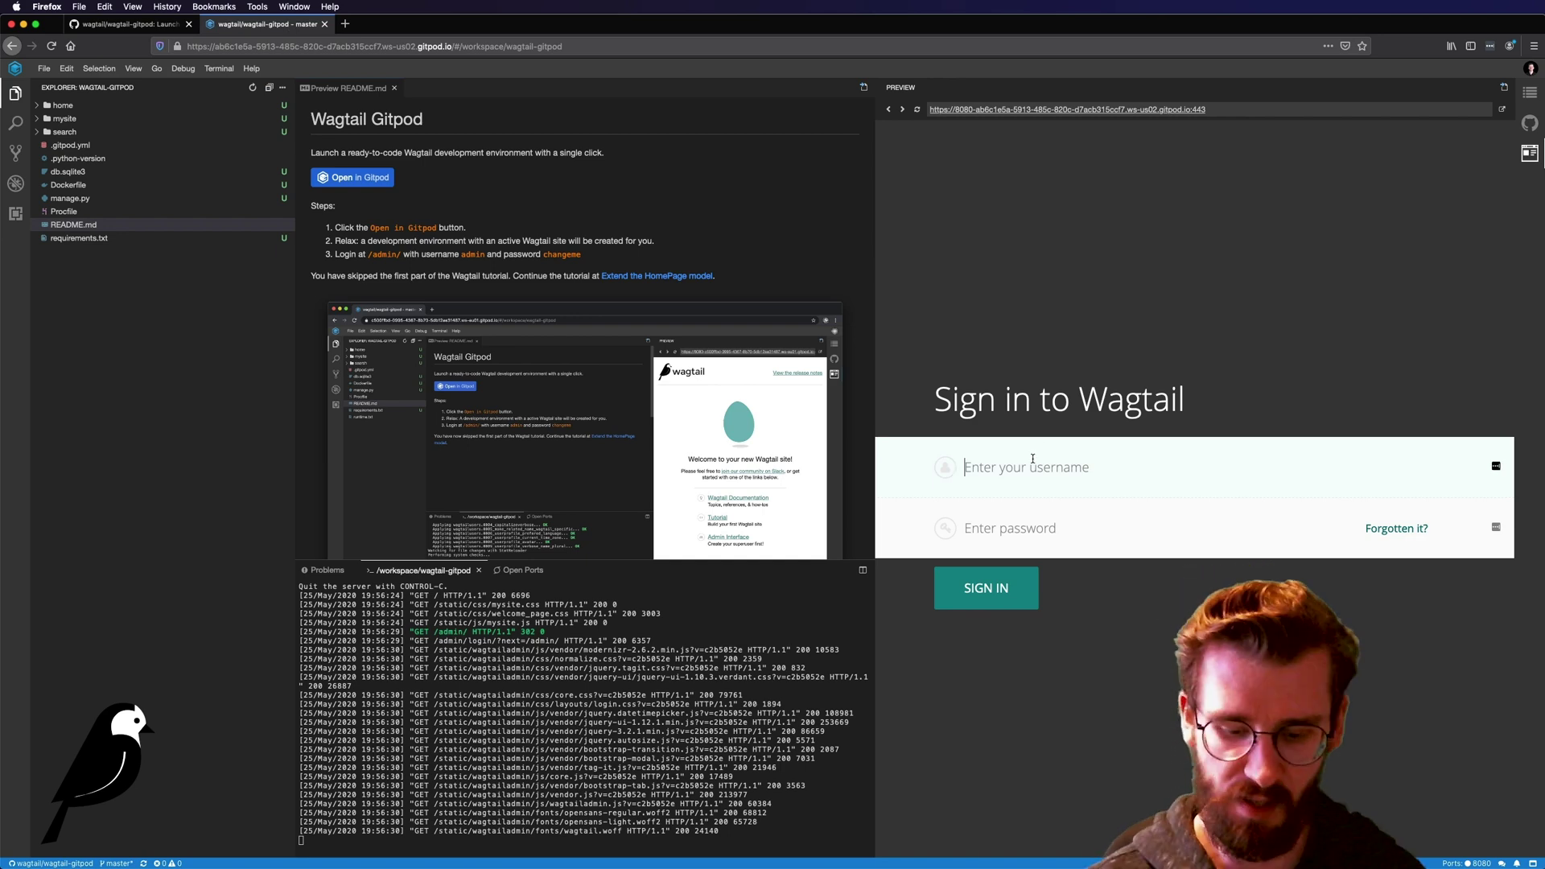
Step: Sign in to Wagtail admin with the README's username and password
type("admin")
key("Tab")
type("changeme")
key("Return")
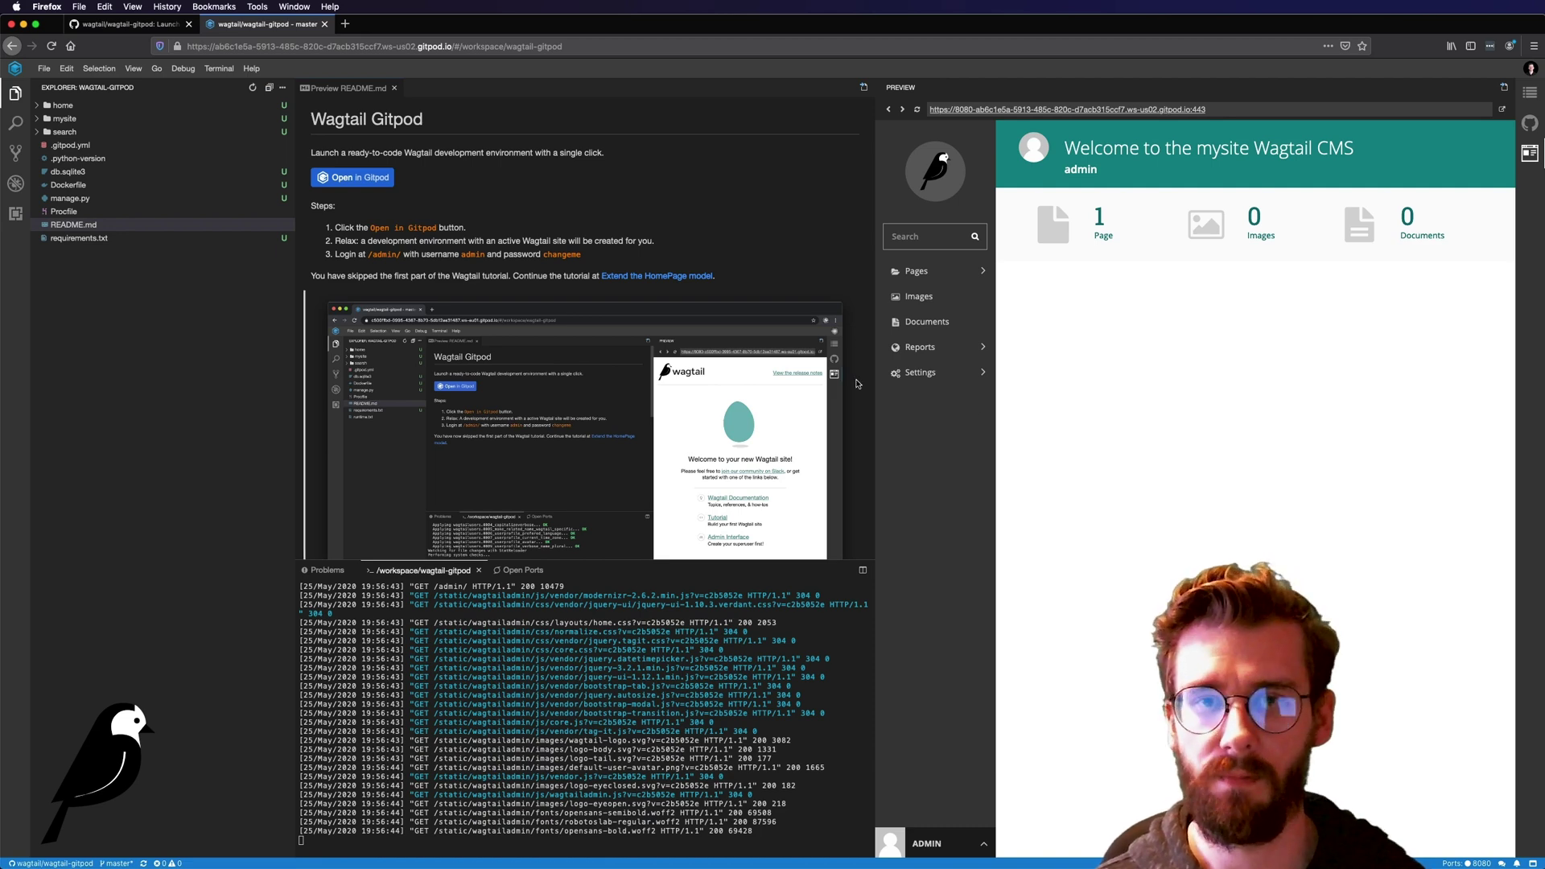
Step: Widen the preview pane and open the Home page's listing in the Pages explorer
left_click_drag(875, 386, 787, 370)
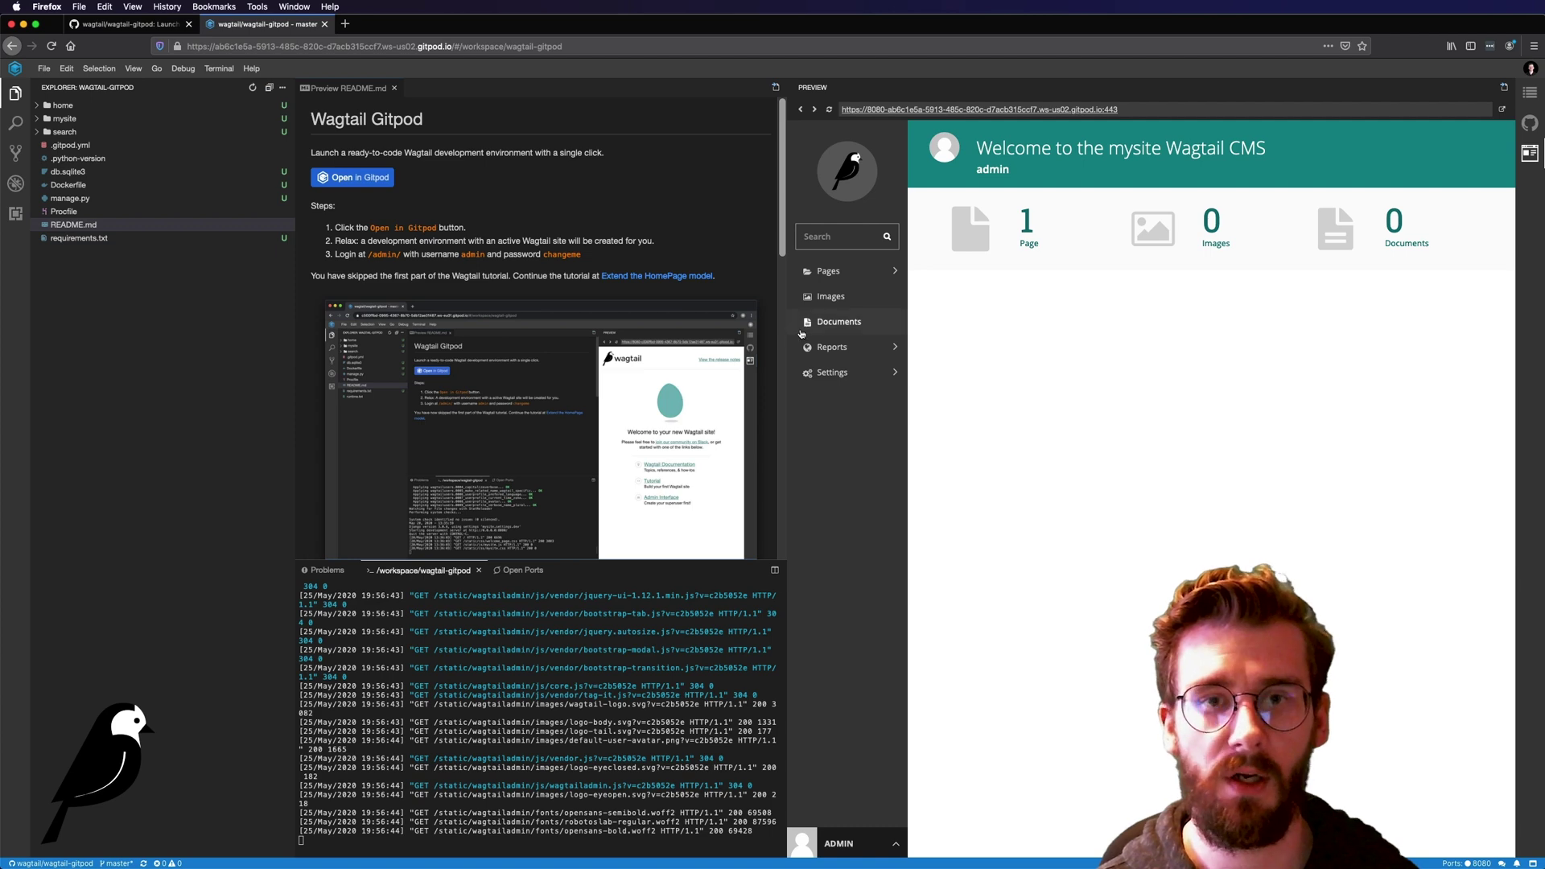
left_click_drag(785, 337, 453, 334)
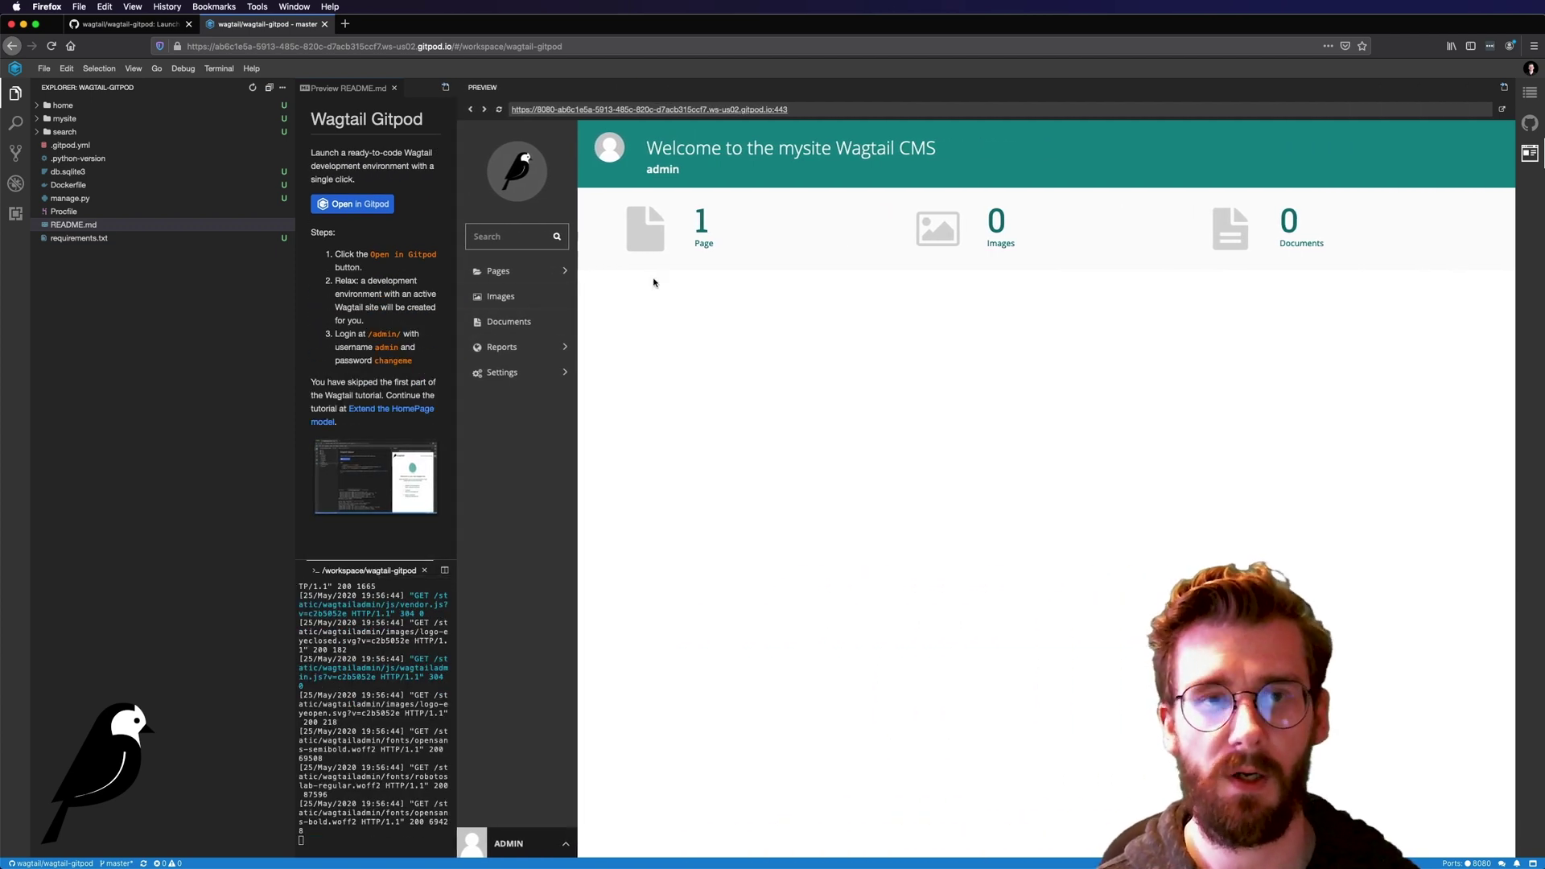
left_click(573, 273)
left_click(708, 177)
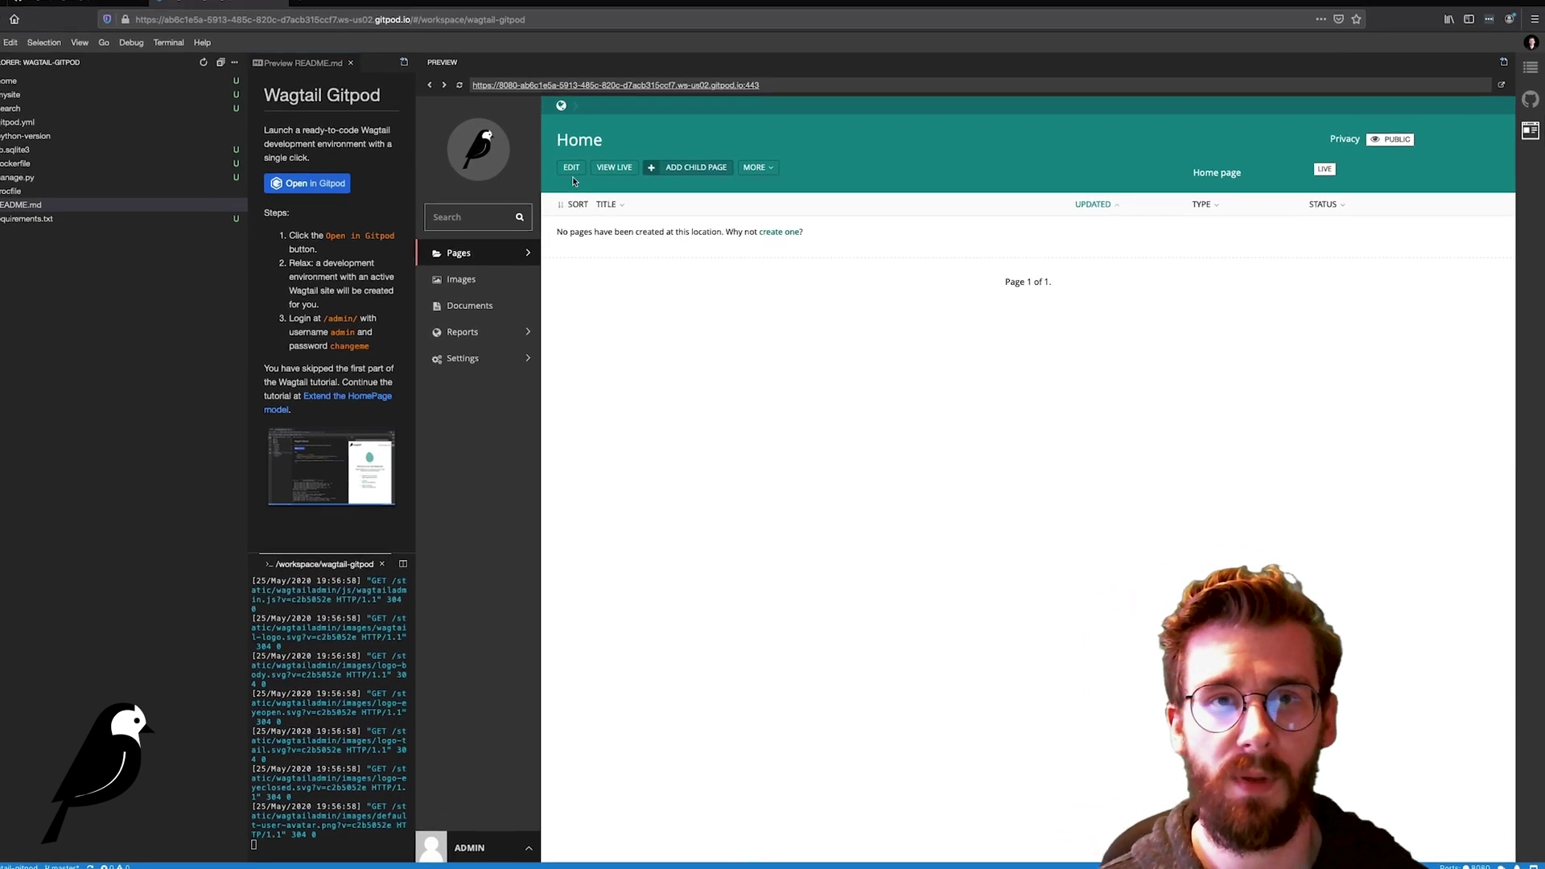
Step: Open the Home page editor and review its Title, Slug, Page title and Search description fields
left_click(546, 156)
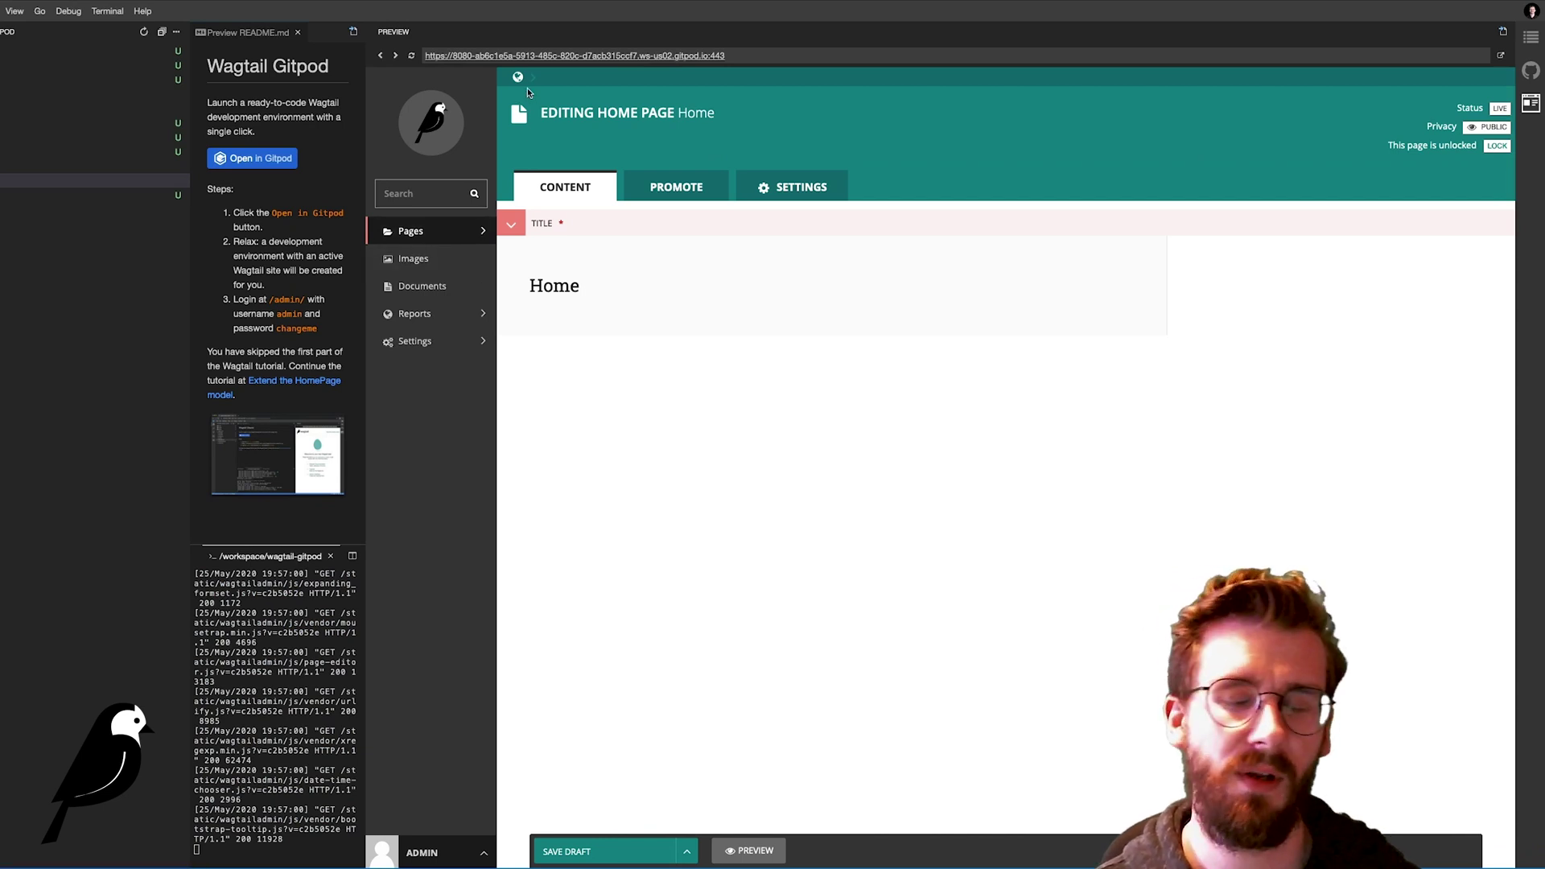
left_click(590, 291)
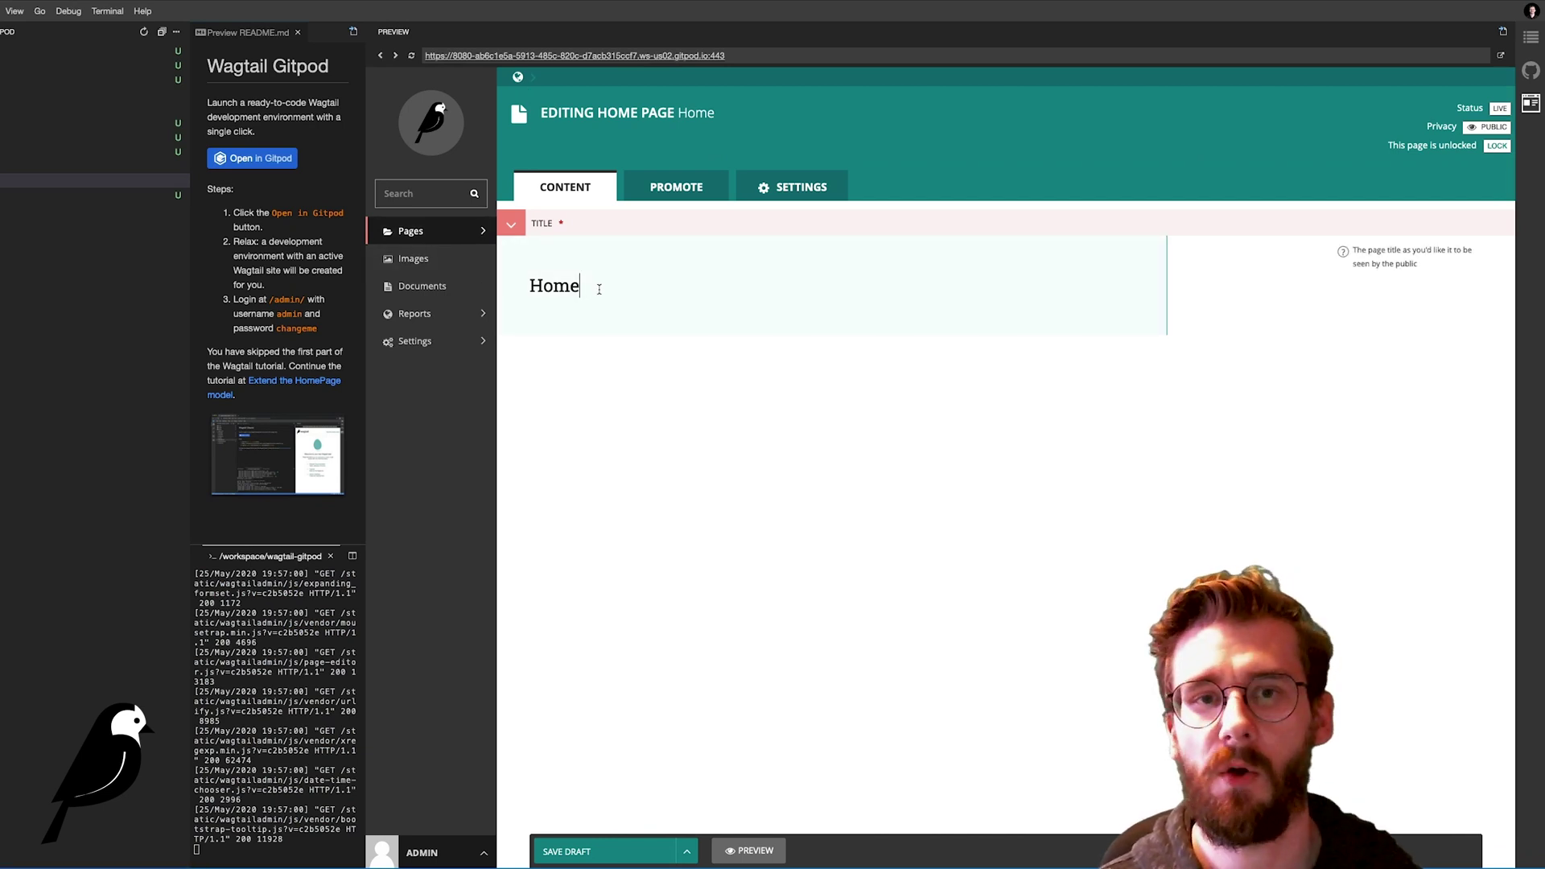
left_click_drag(598, 289, 527, 289)
left_click(660, 198)
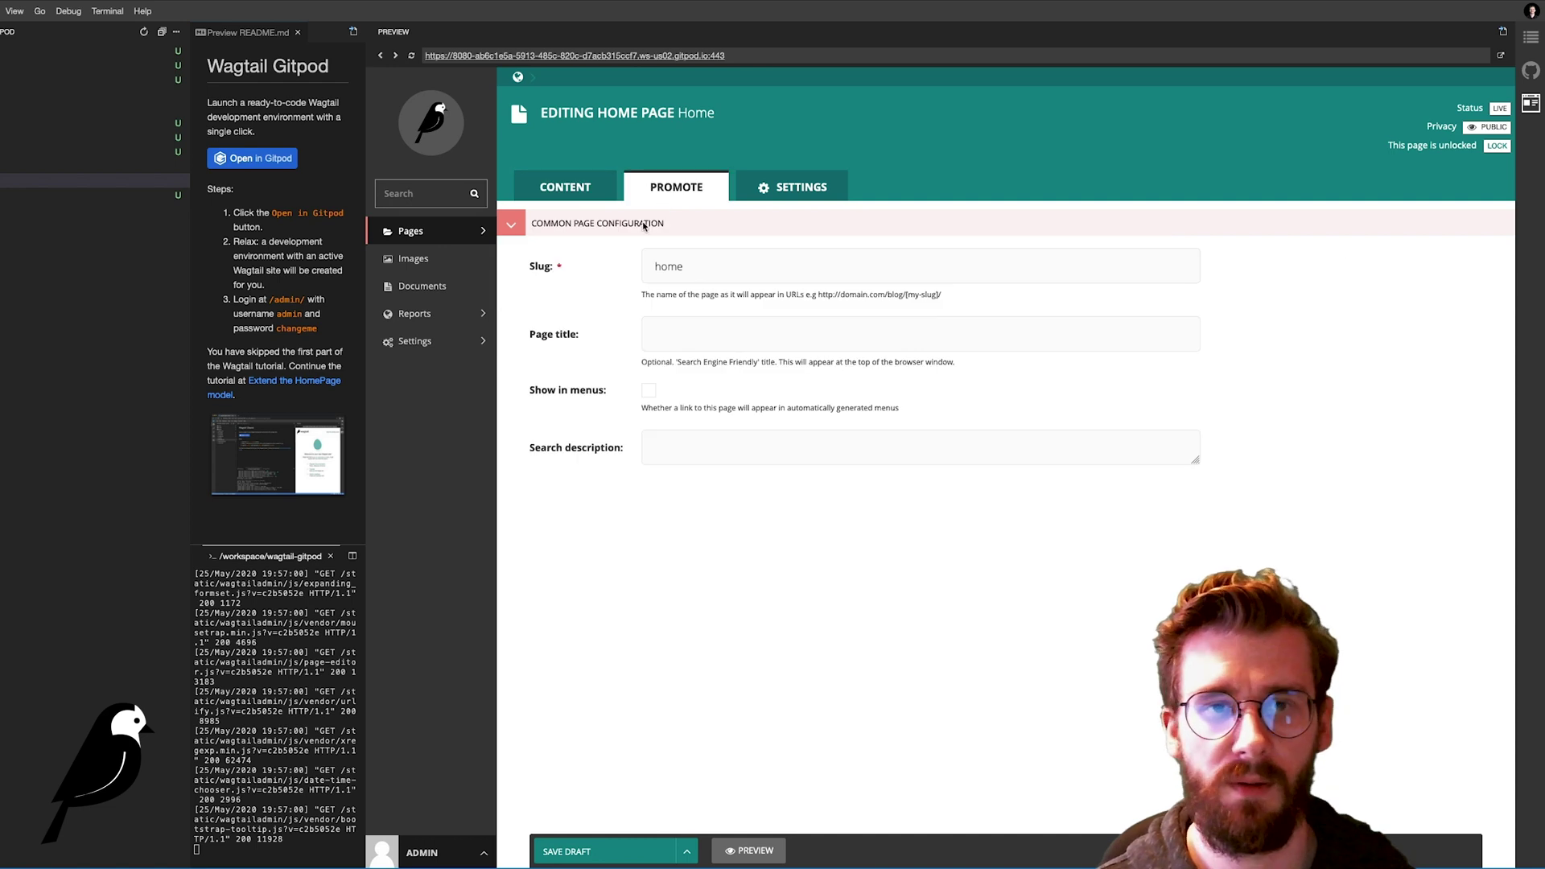
left_click(677, 265)
left_click(680, 328)
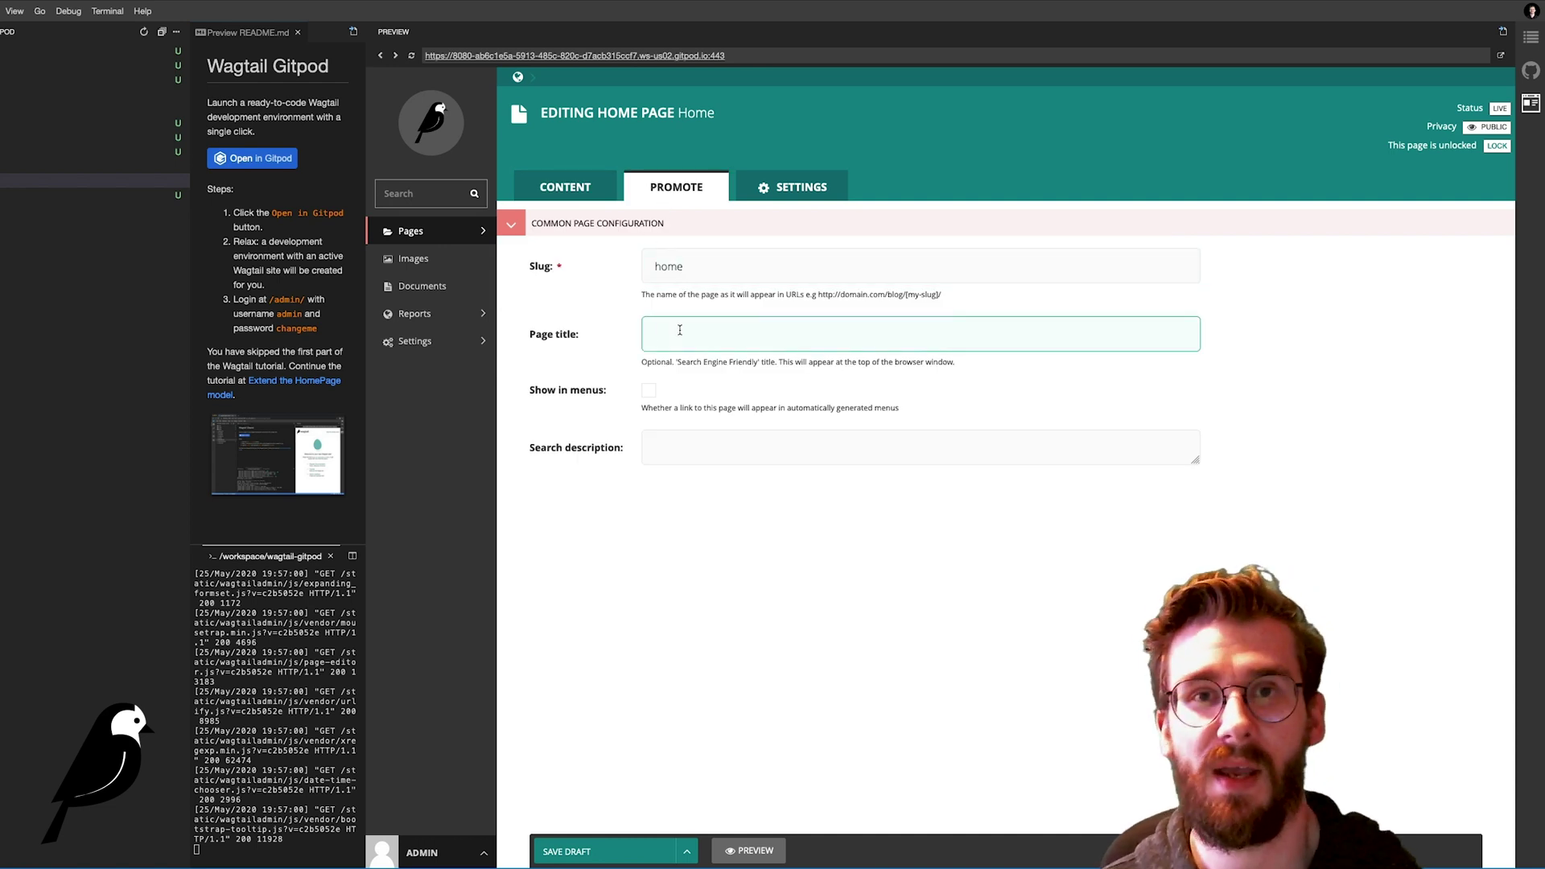
left_click(665, 435)
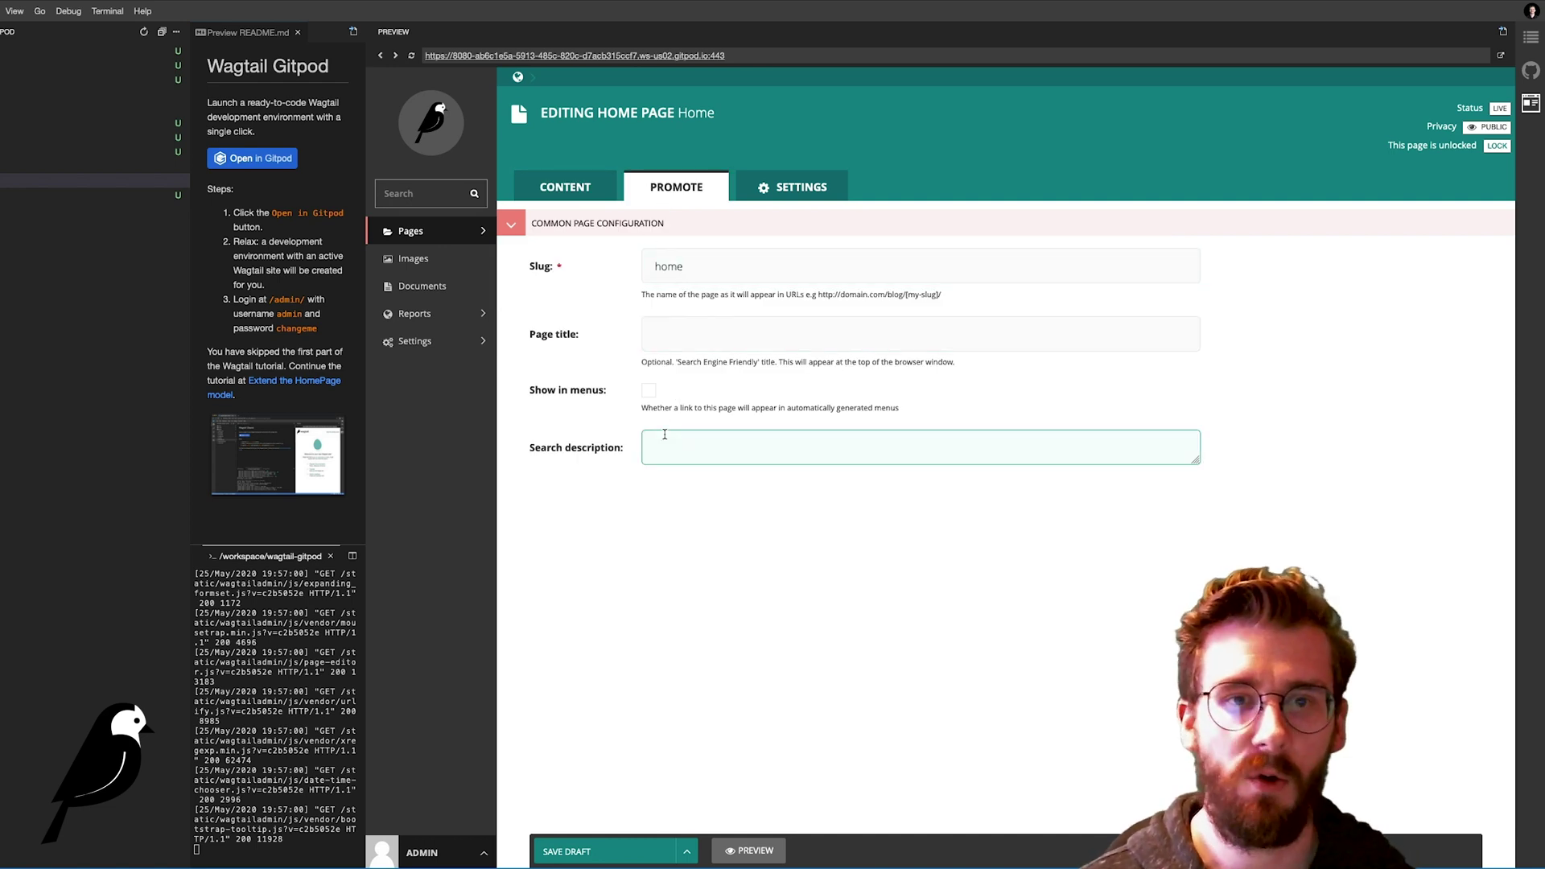
Step: Show the Settings tab and try the go-live and expiry date pickers
left_click(764, 186)
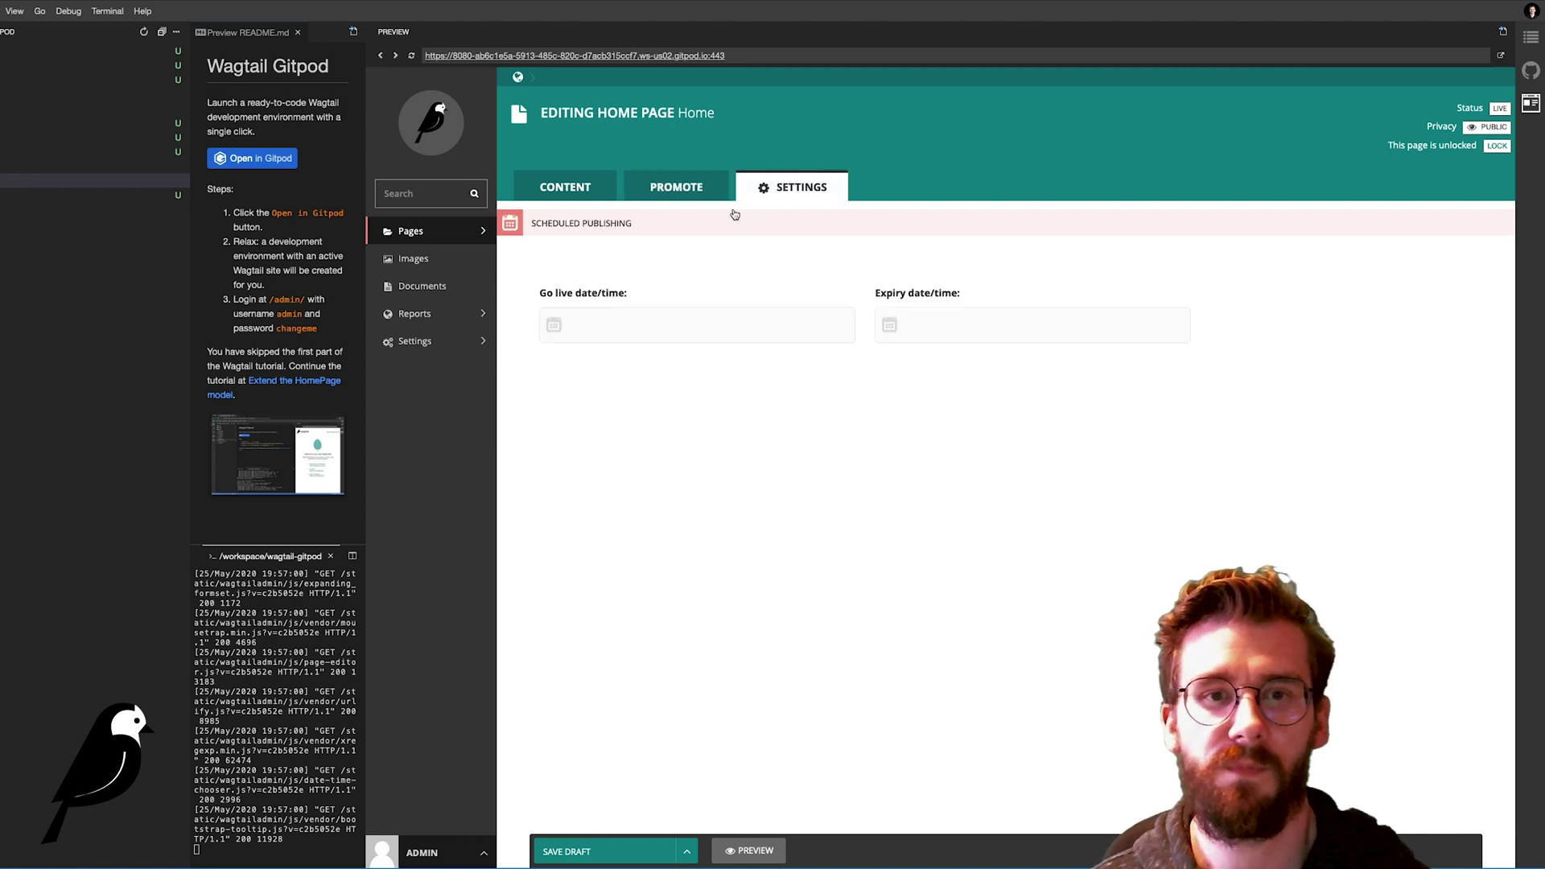
left_click(667, 324)
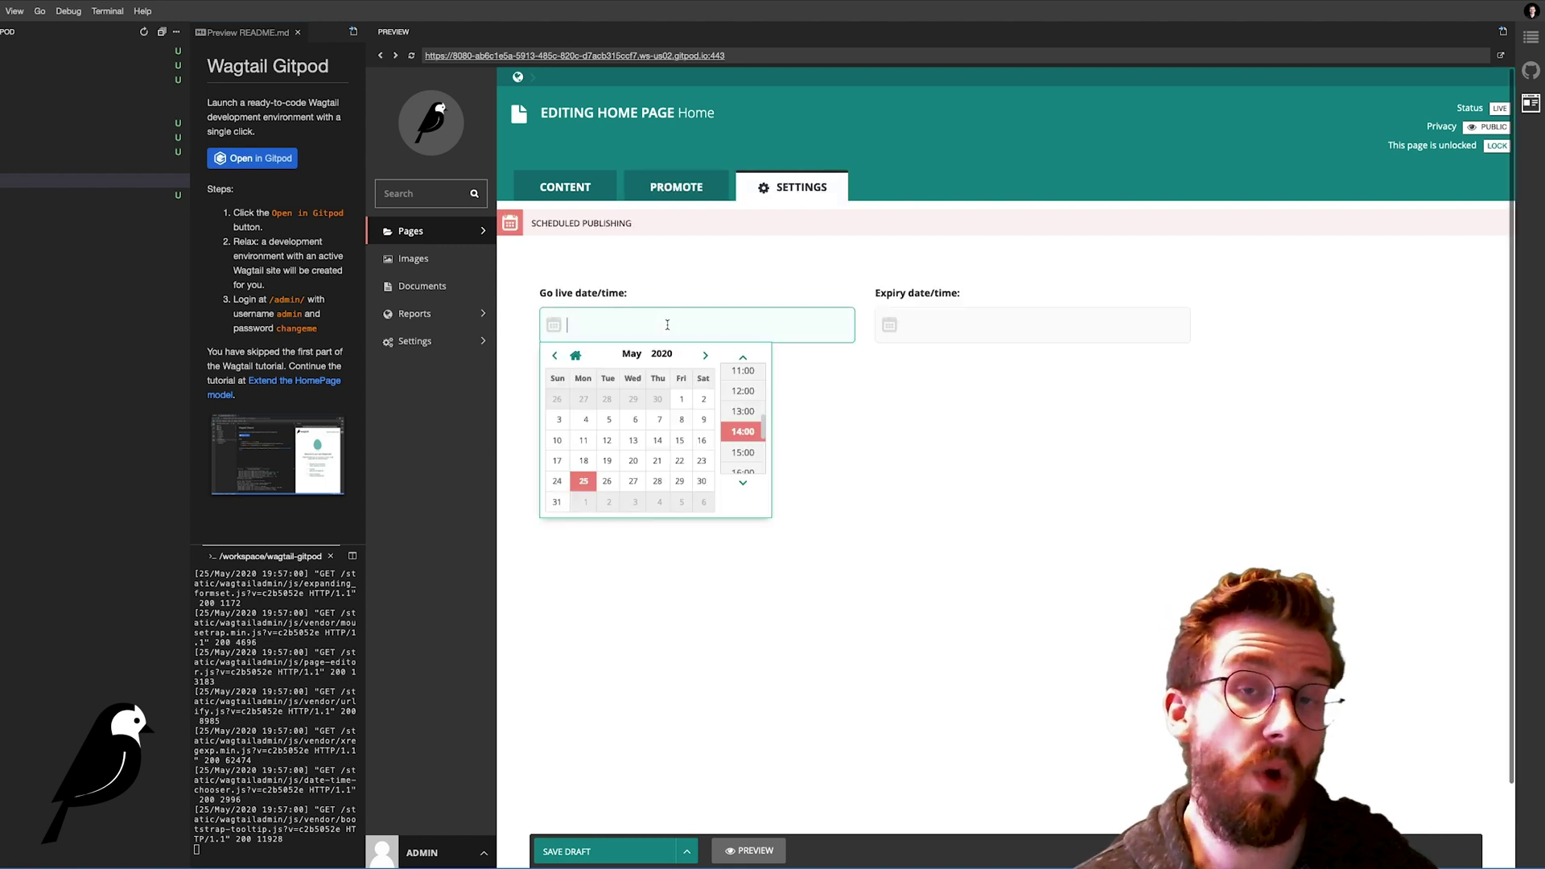
left_click(958, 324)
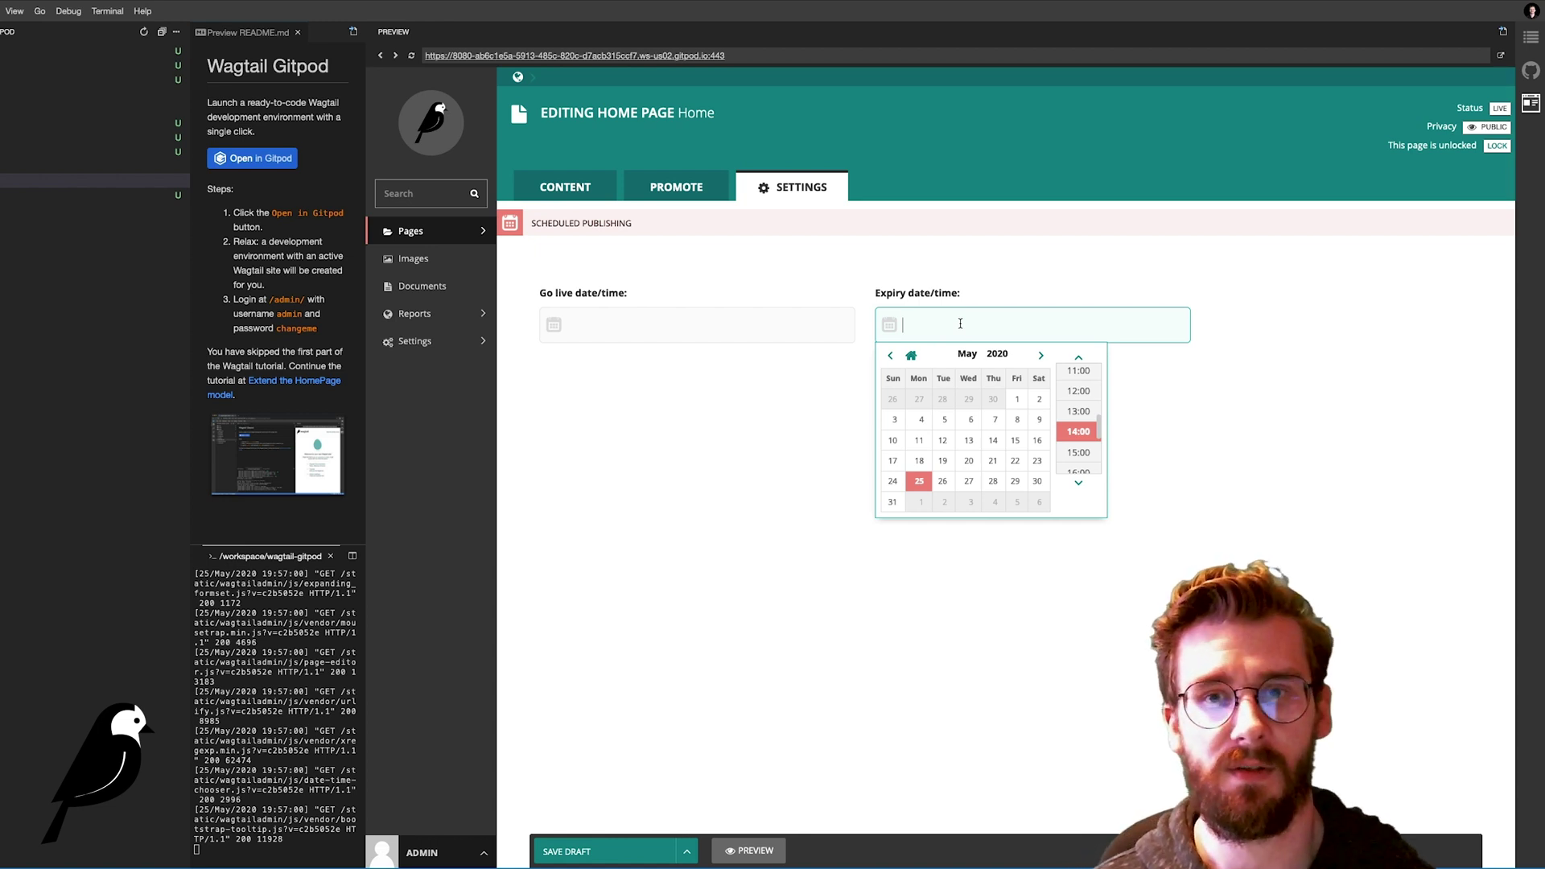
left_click(745, 428)
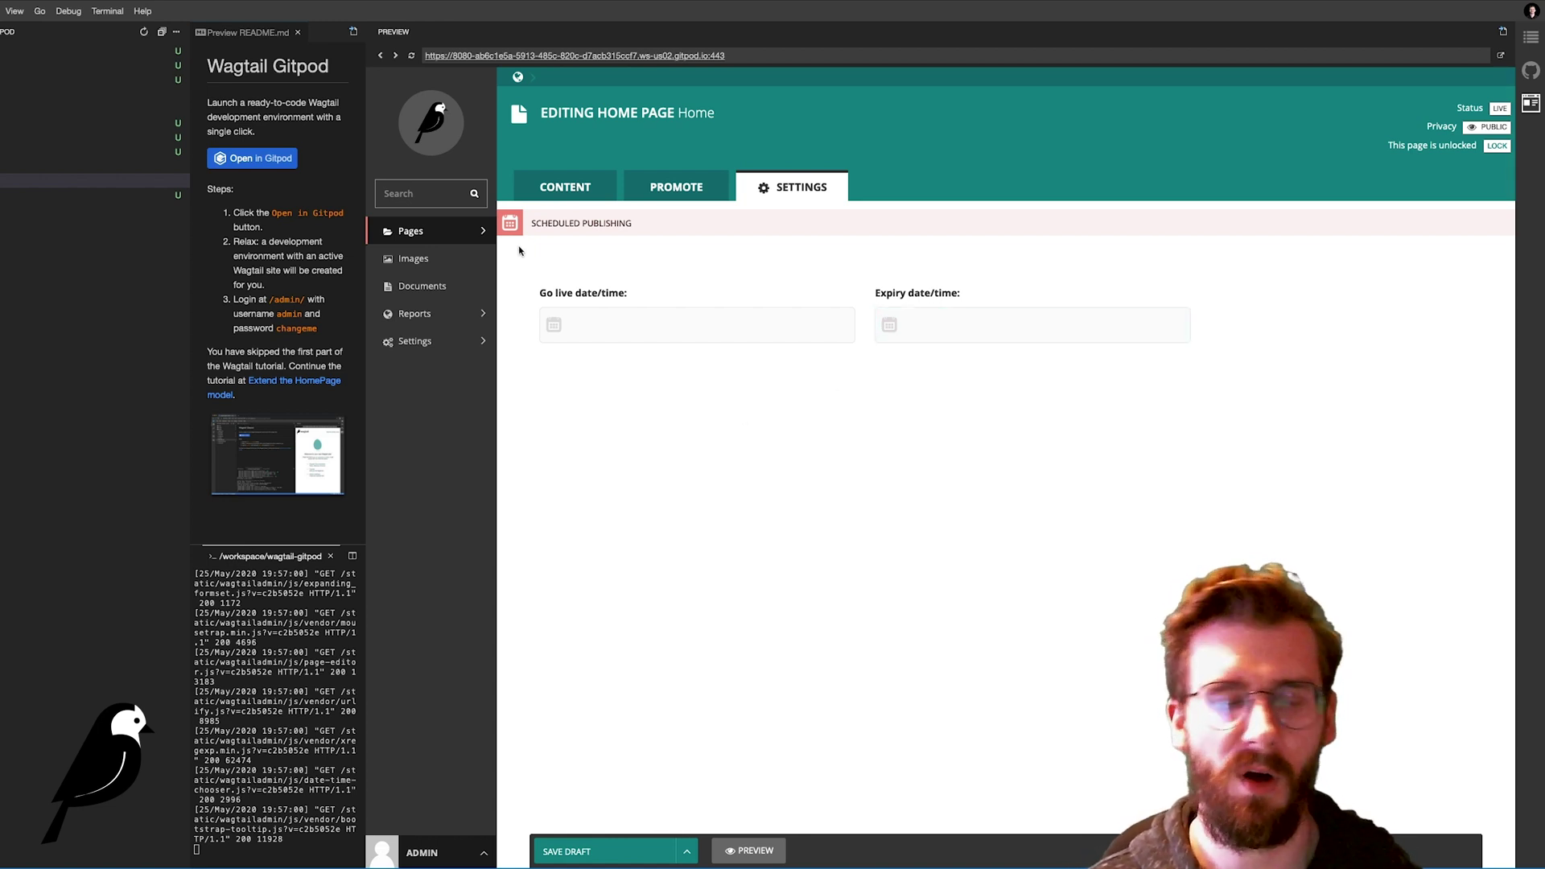
Step: Browse the empty Images and Documents sections, then view the Locked Pages report's export formats
left_click(413, 258)
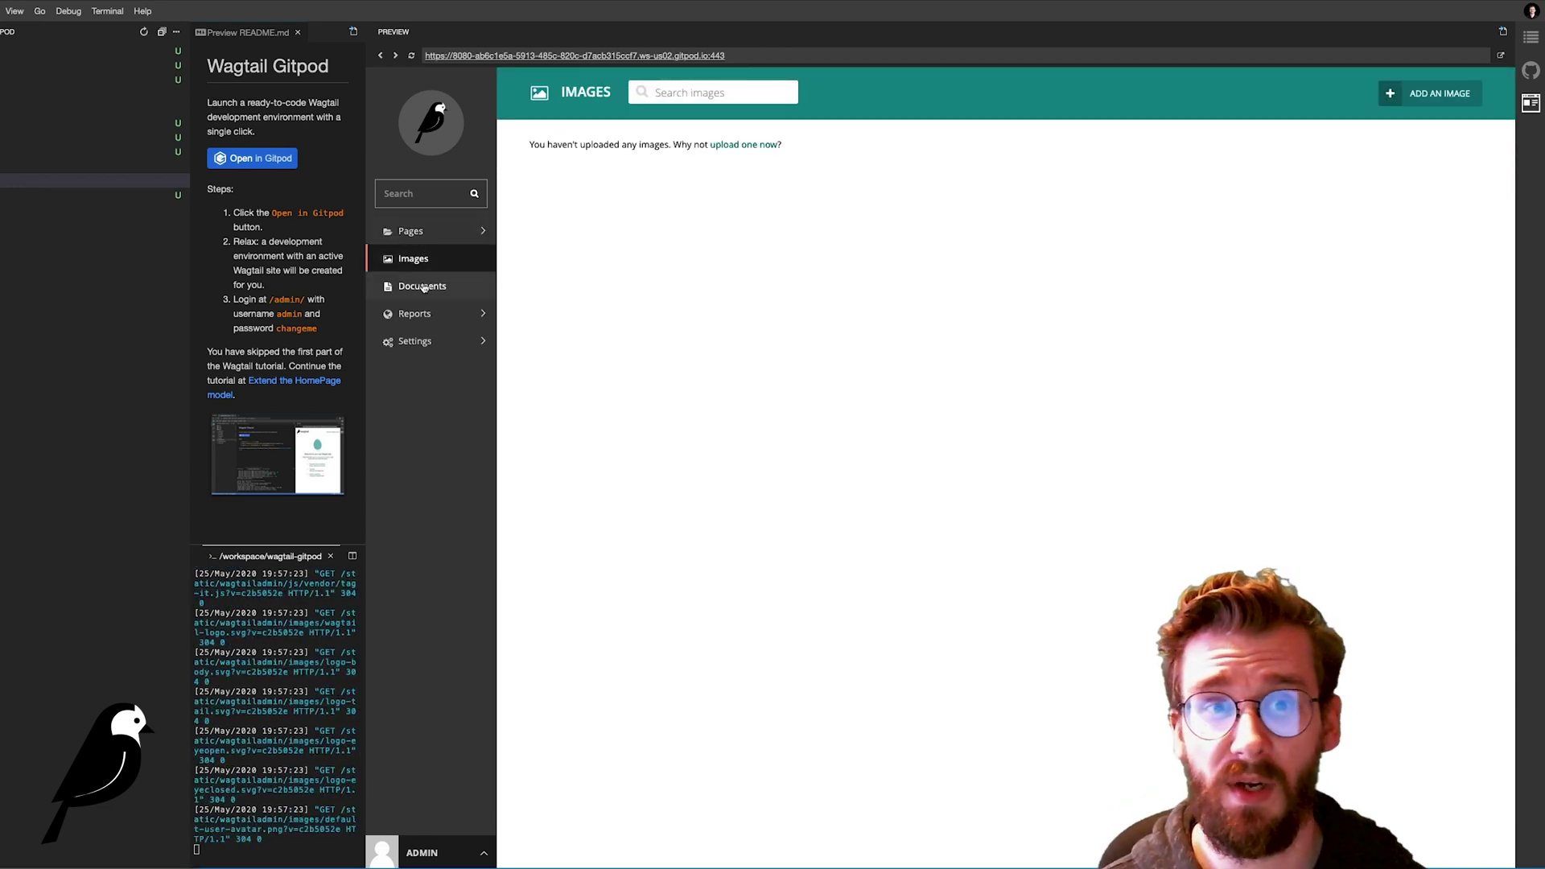
left_click(423, 287)
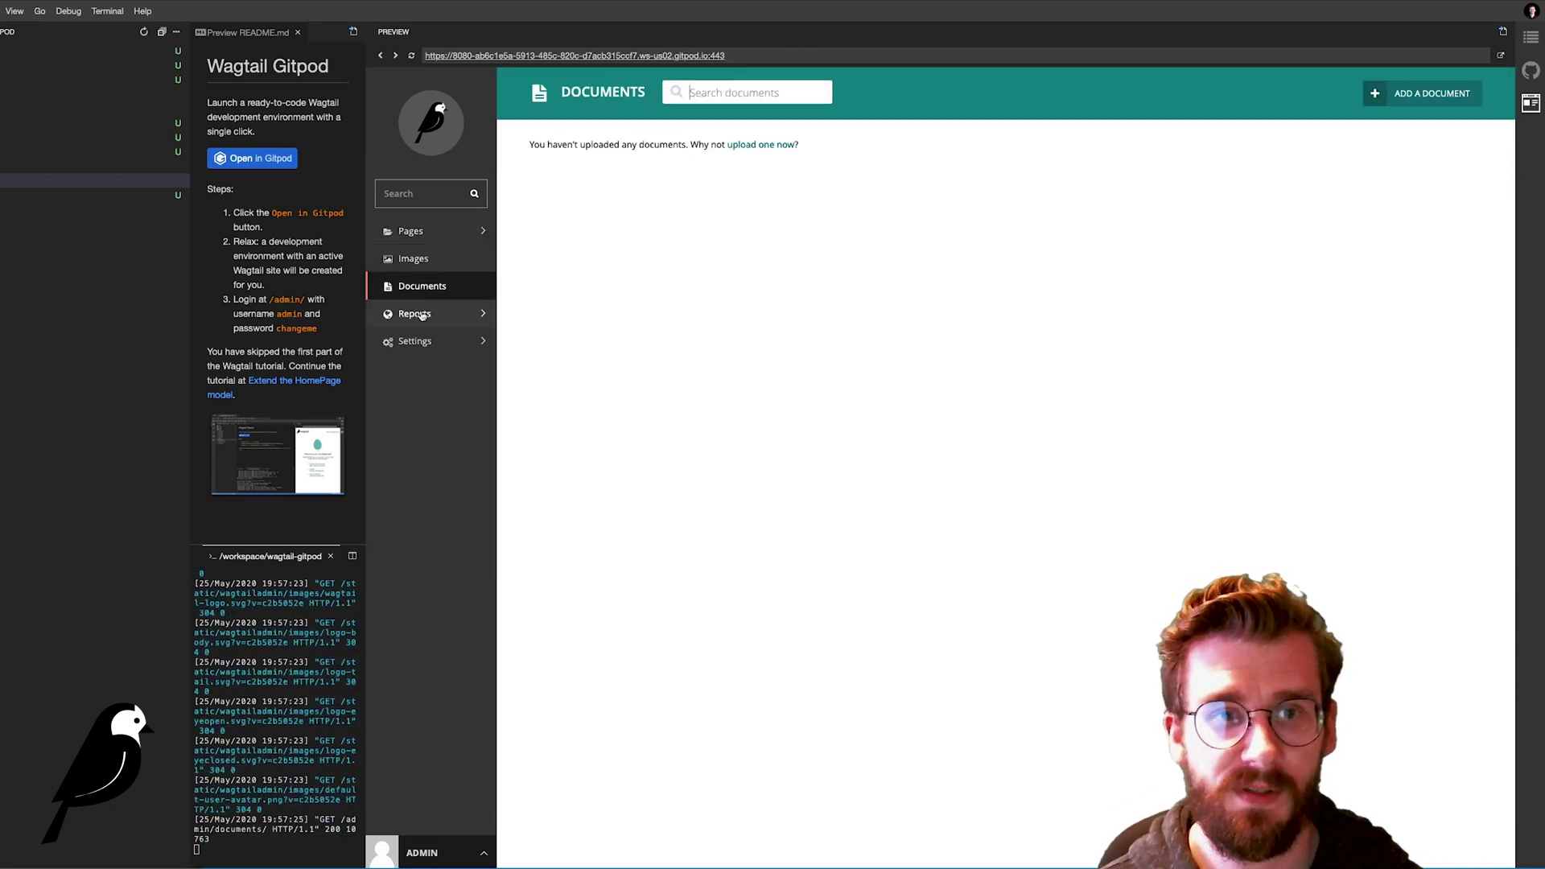
left_click(421, 315)
left_click(577, 170)
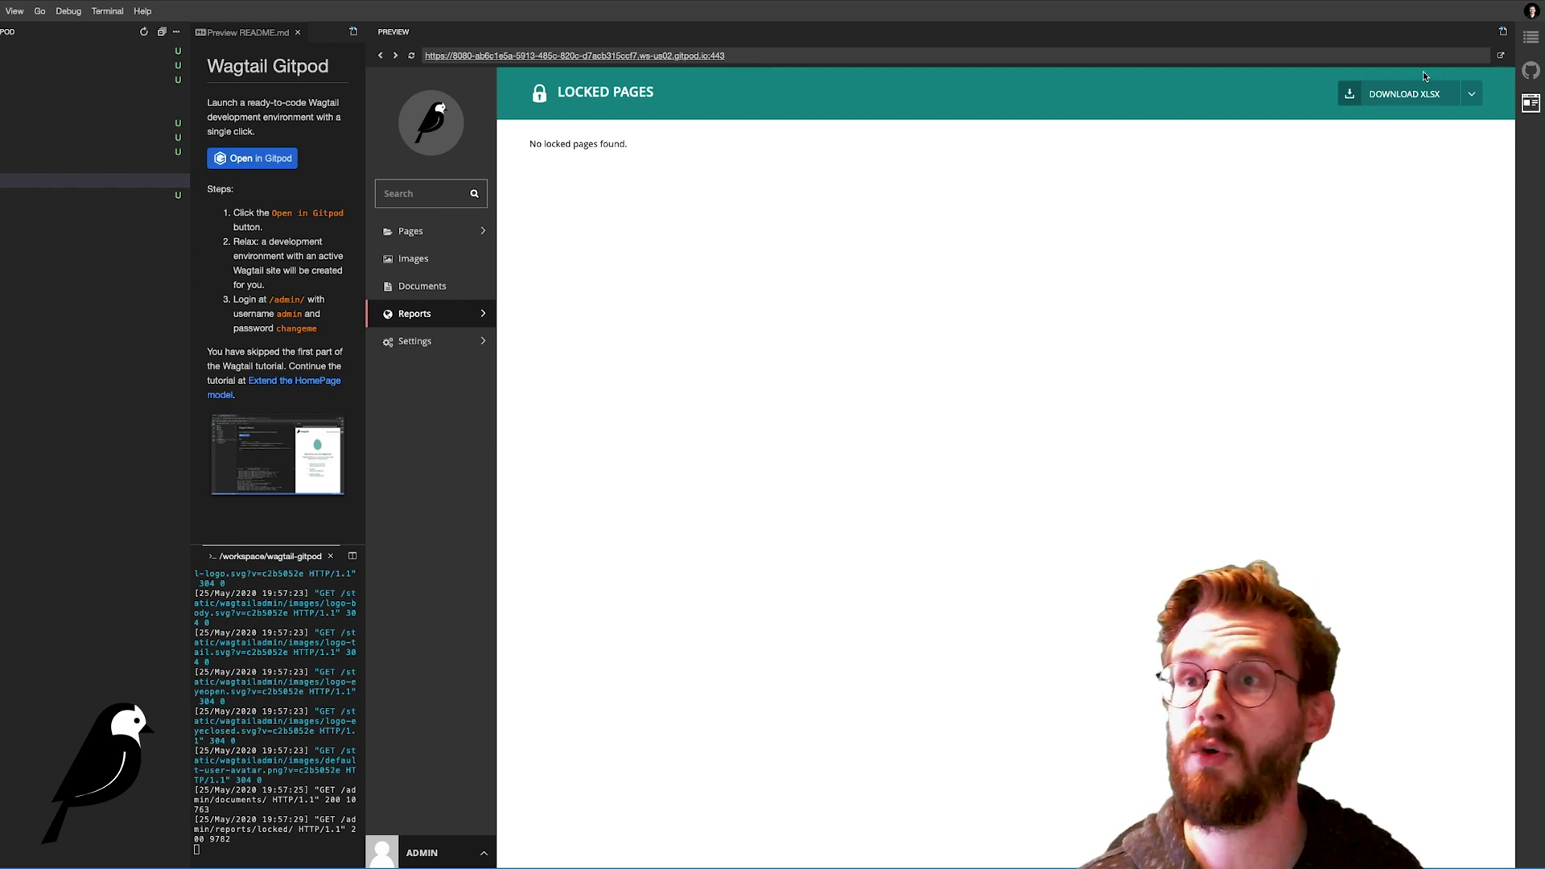
left_click(1472, 95)
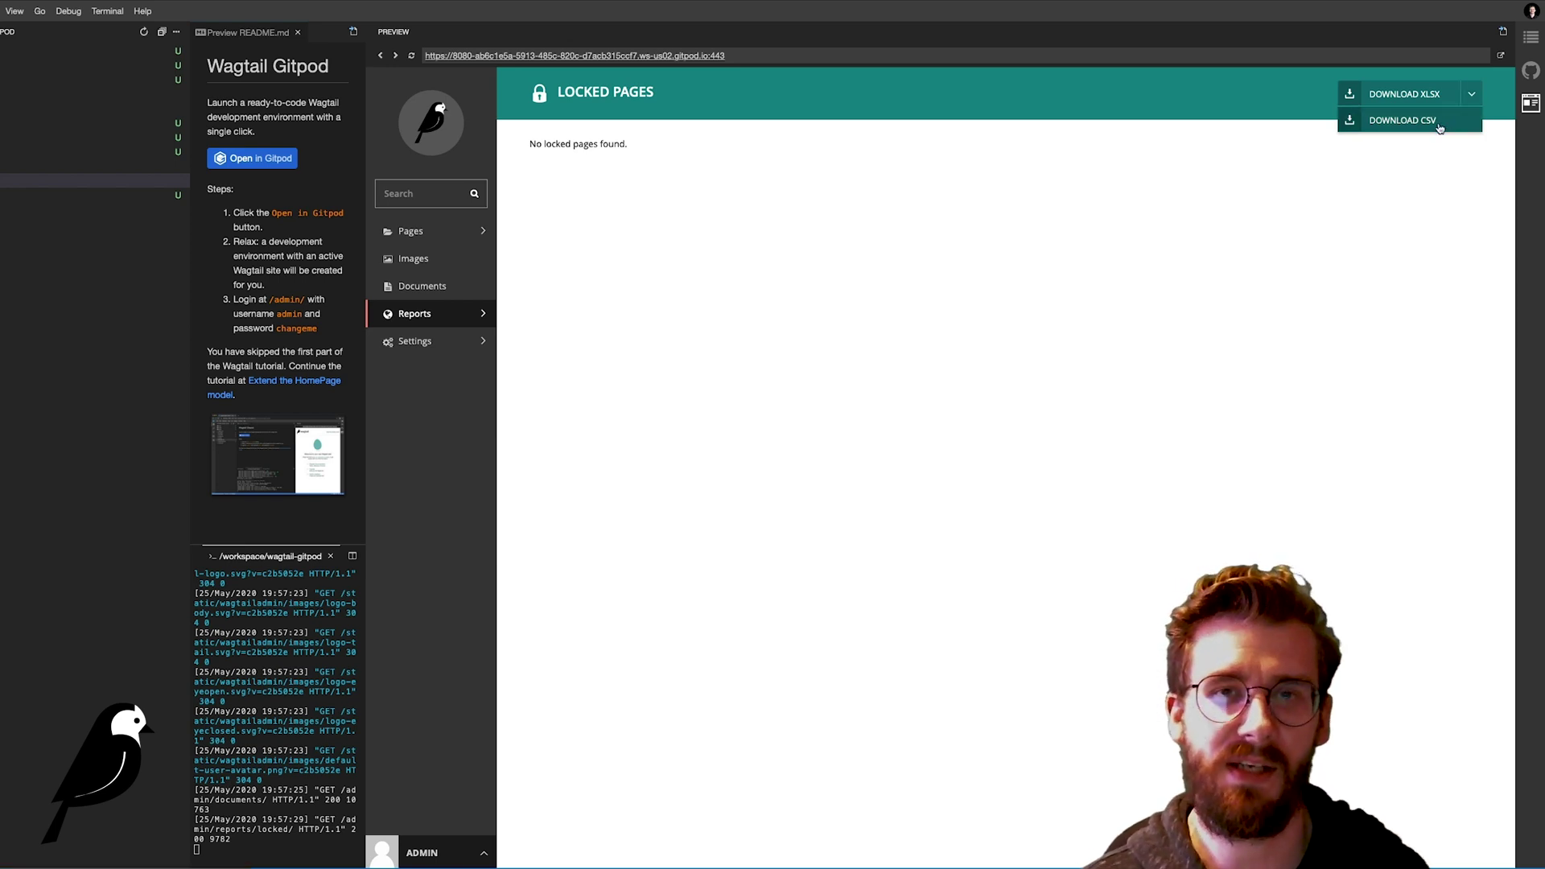
left_click(1277, 269)
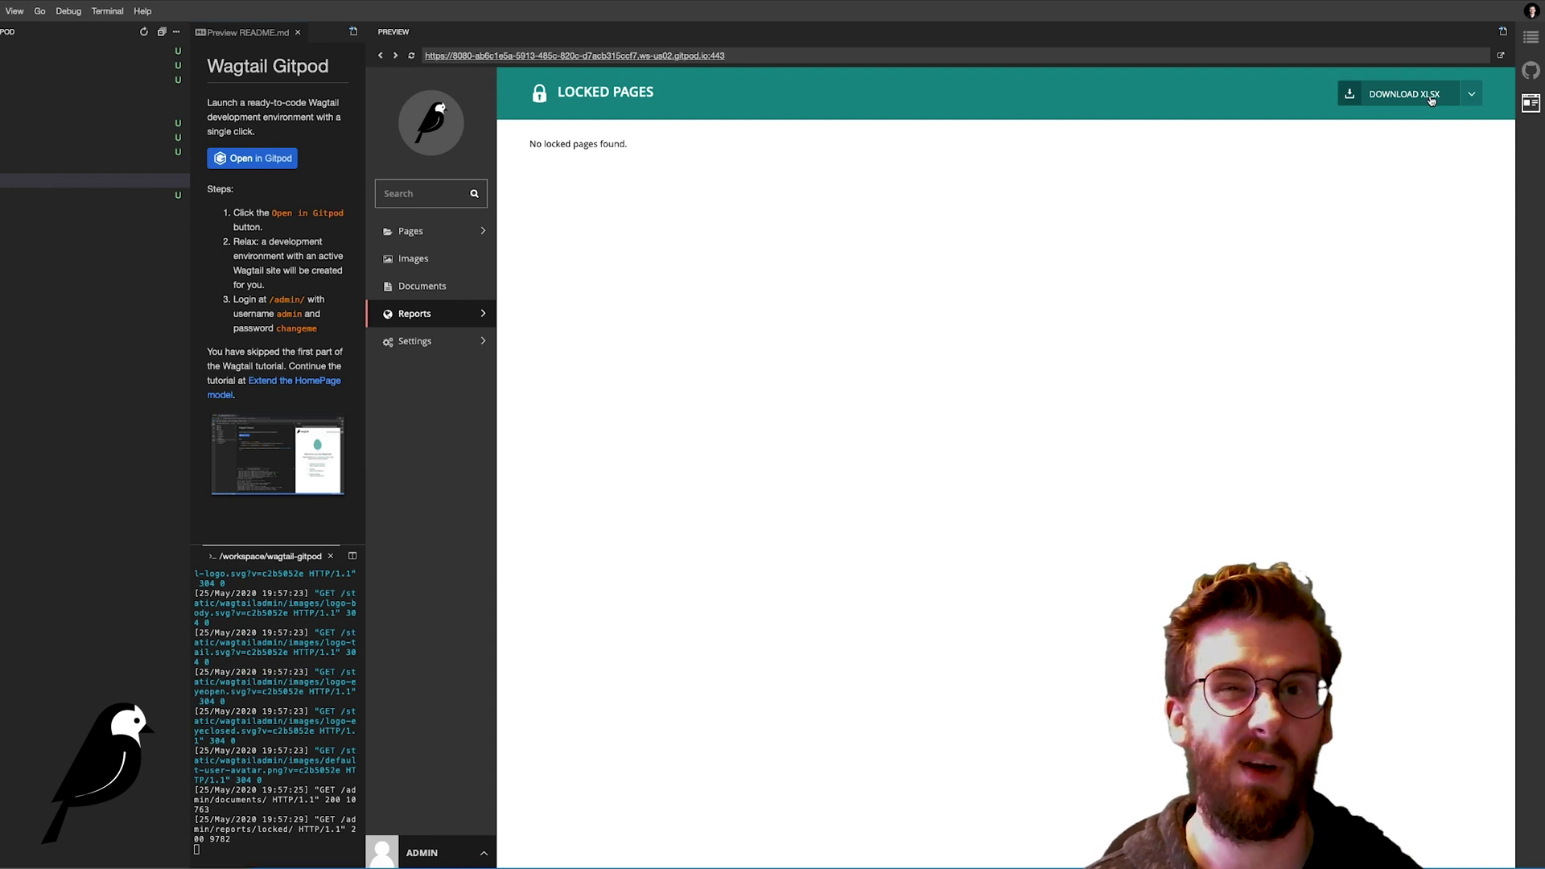
Step: View the Groups settings page, then the Sites page listing localhost on port 80
left_click(469, 345)
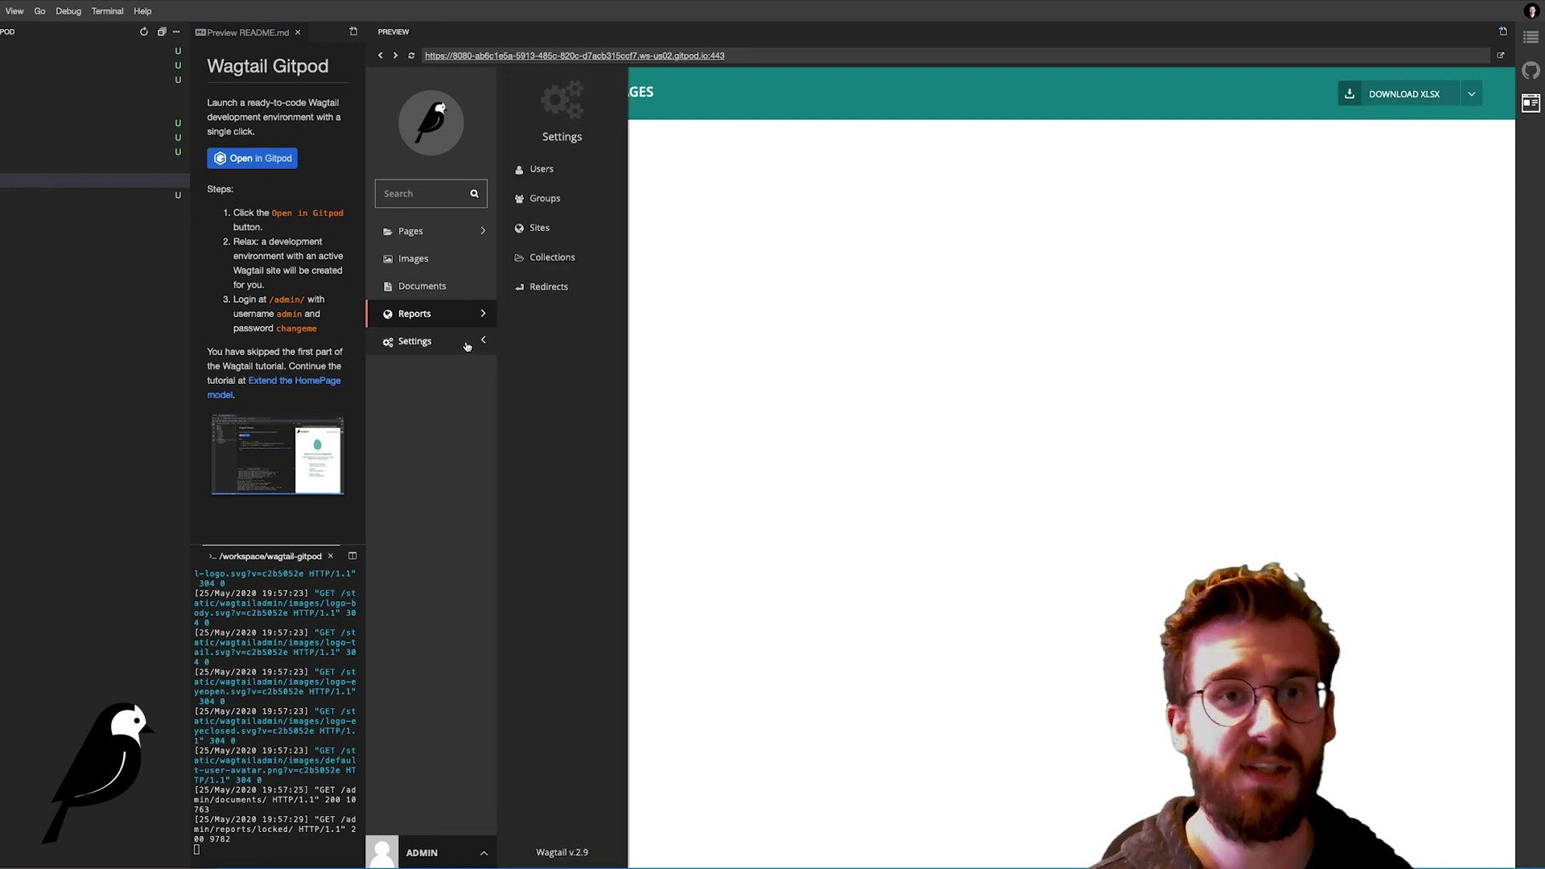
left_click(565, 208)
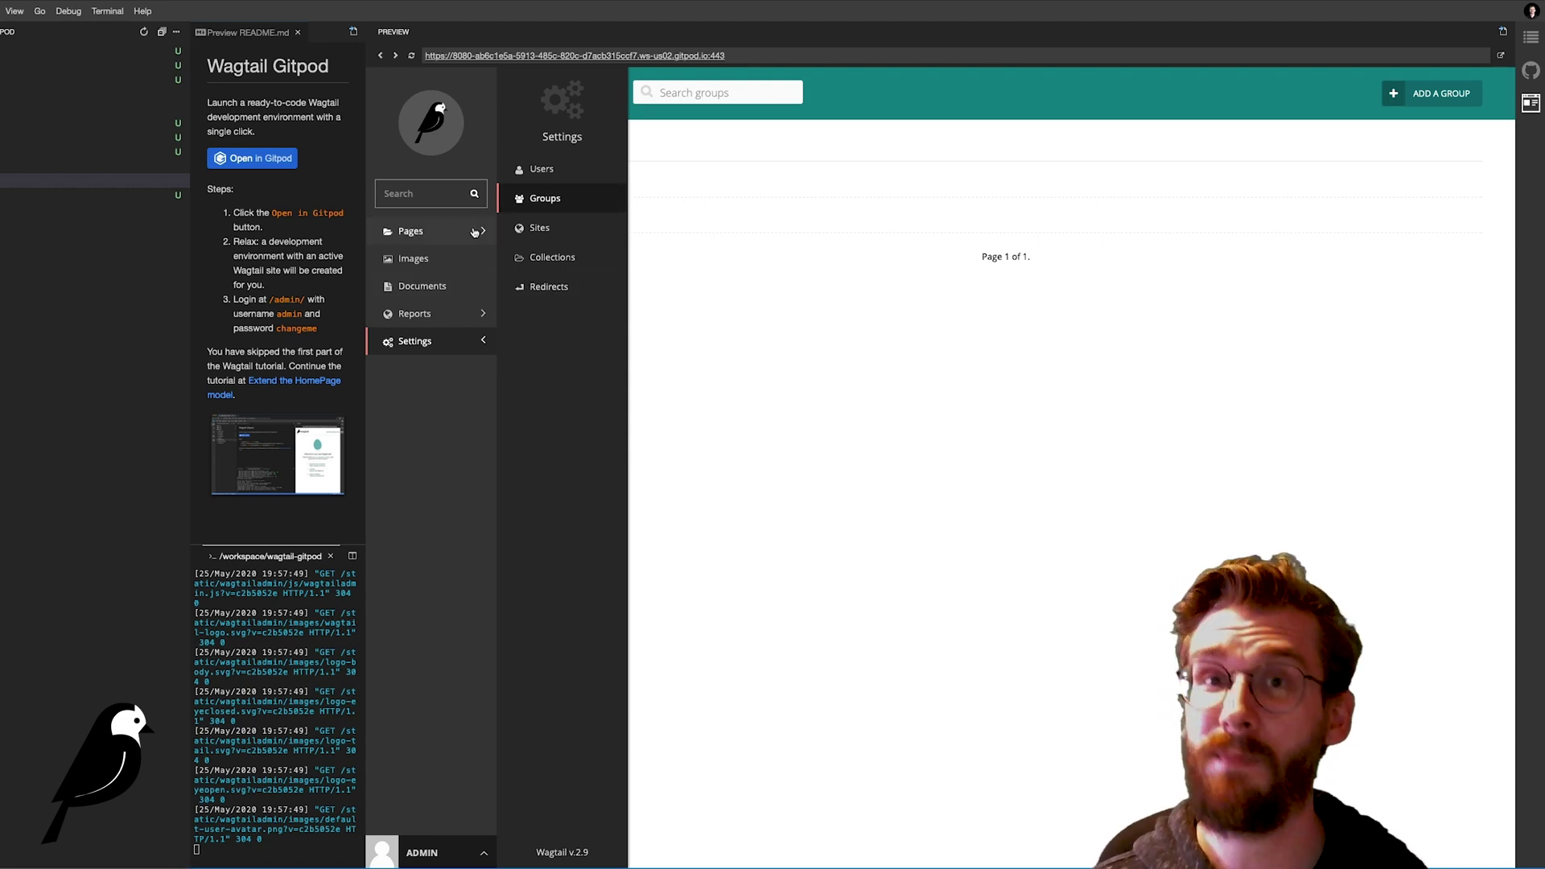
left_click(581, 235)
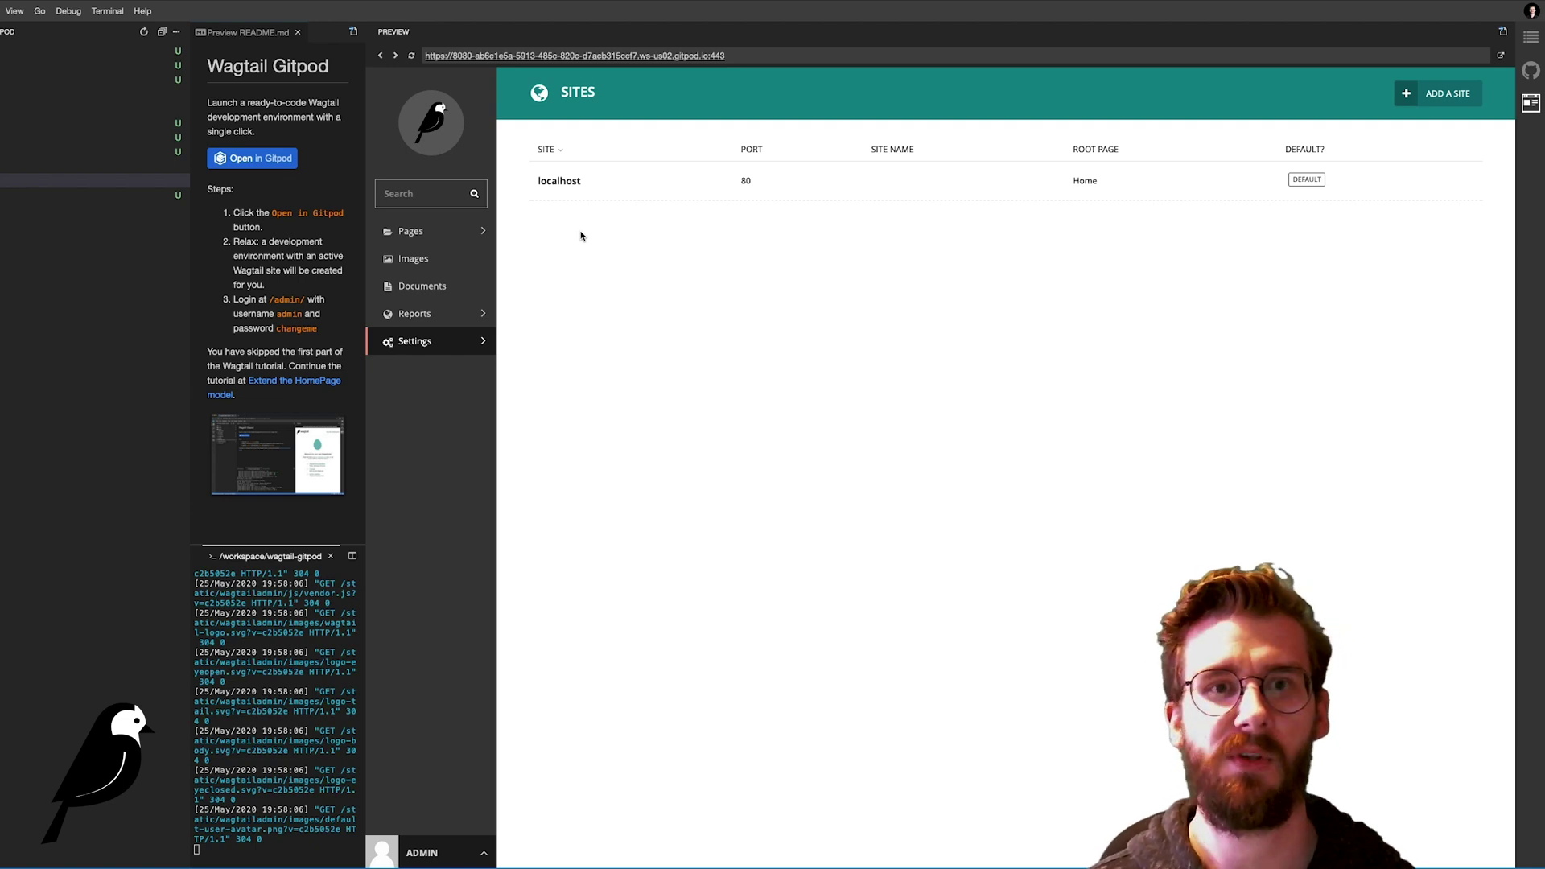
Step: Visit the empty Collections and Redirects settings pages, then start the Add redirect form
left_click(458, 342)
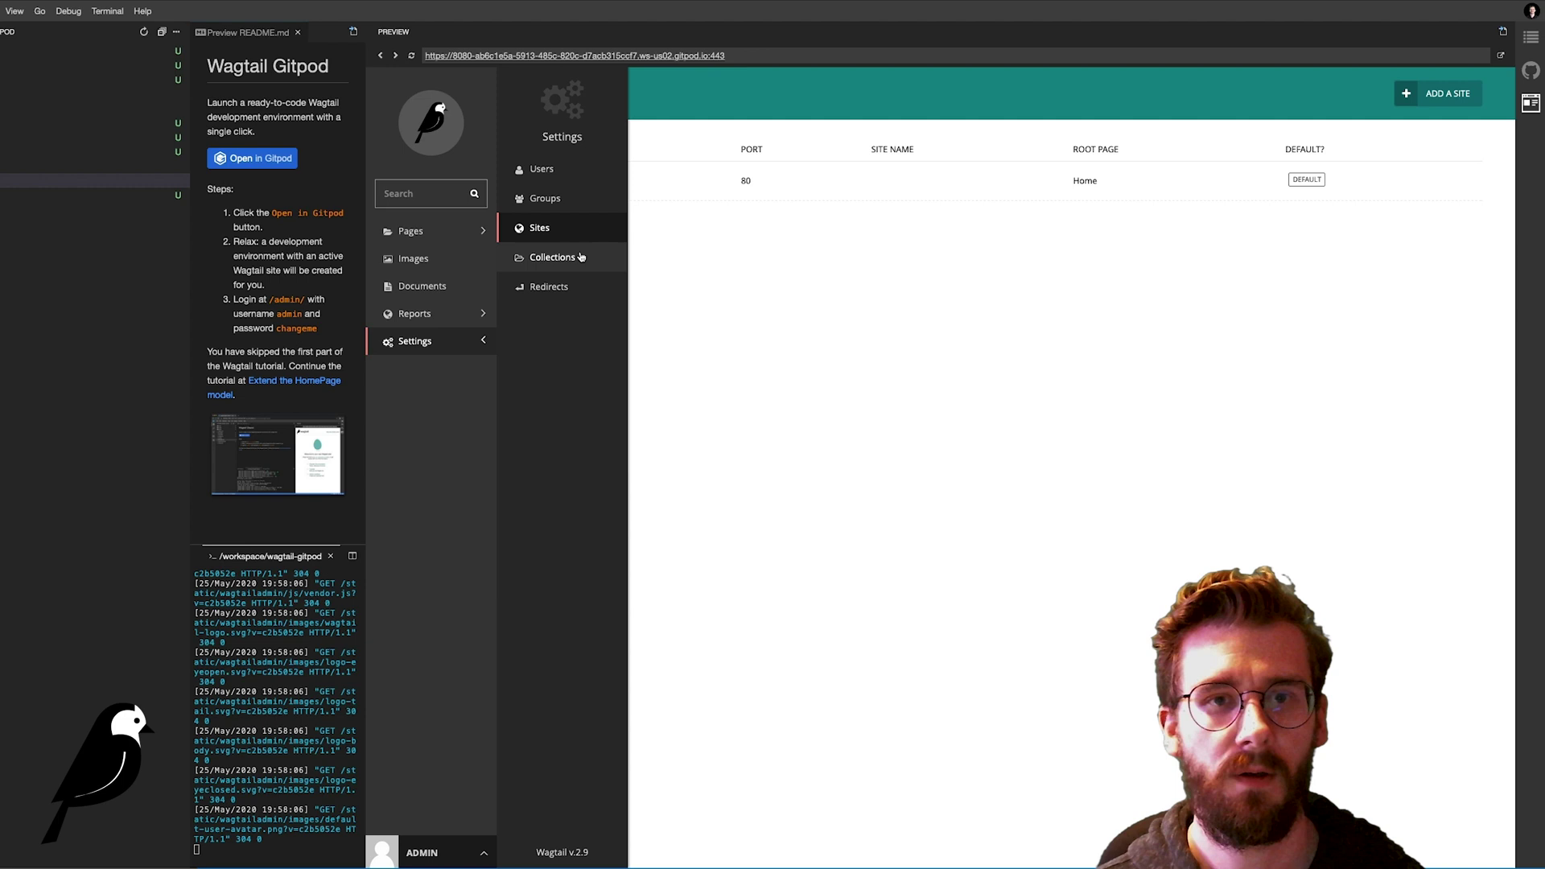
left_click(553, 258)
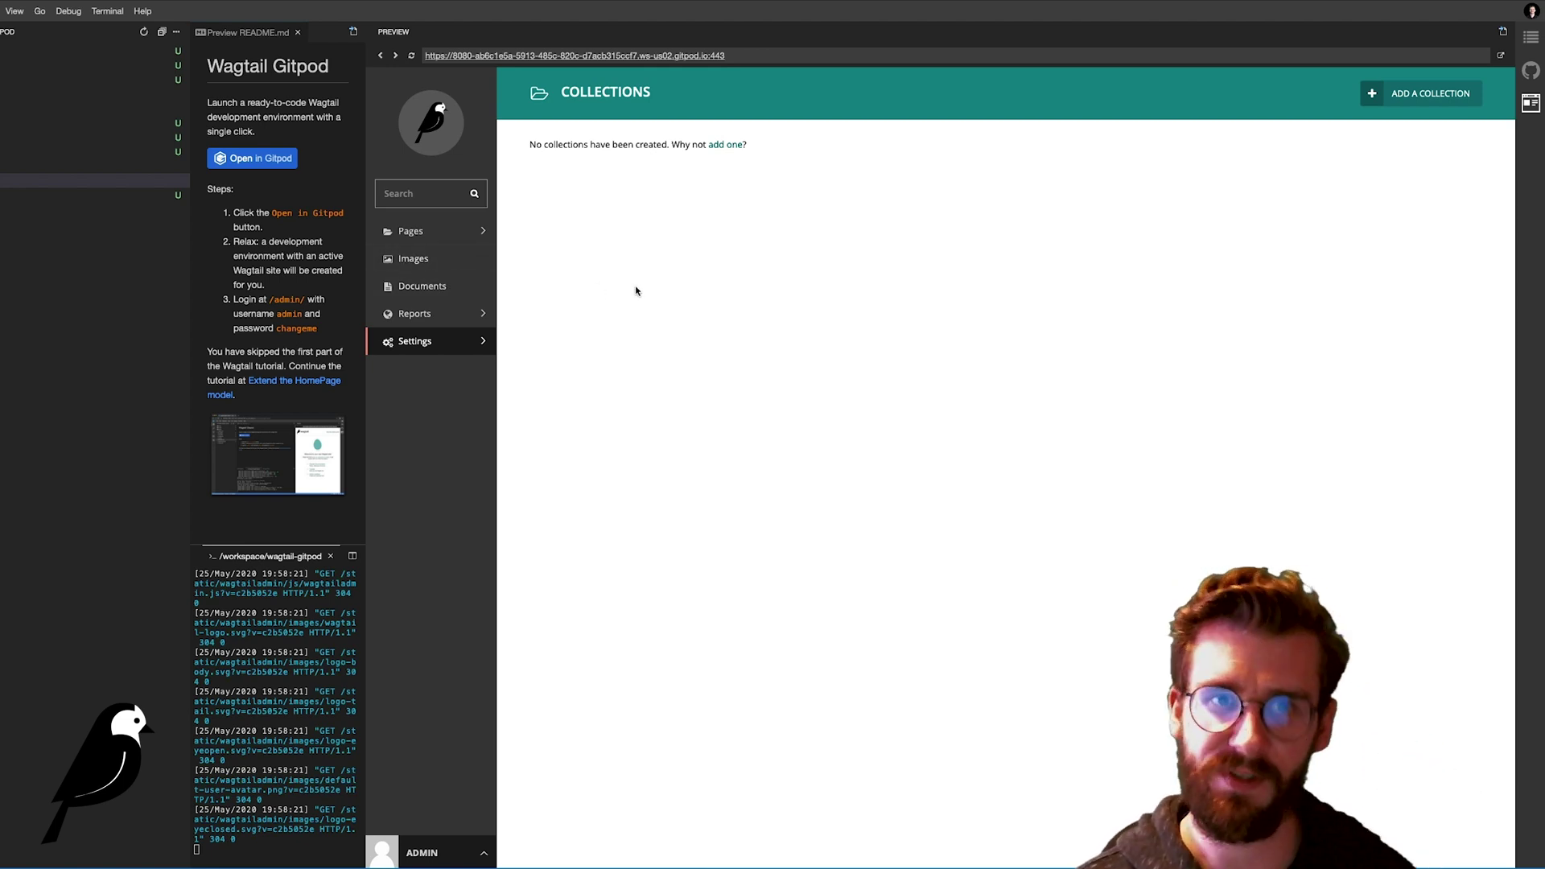
left_click(458, 345)
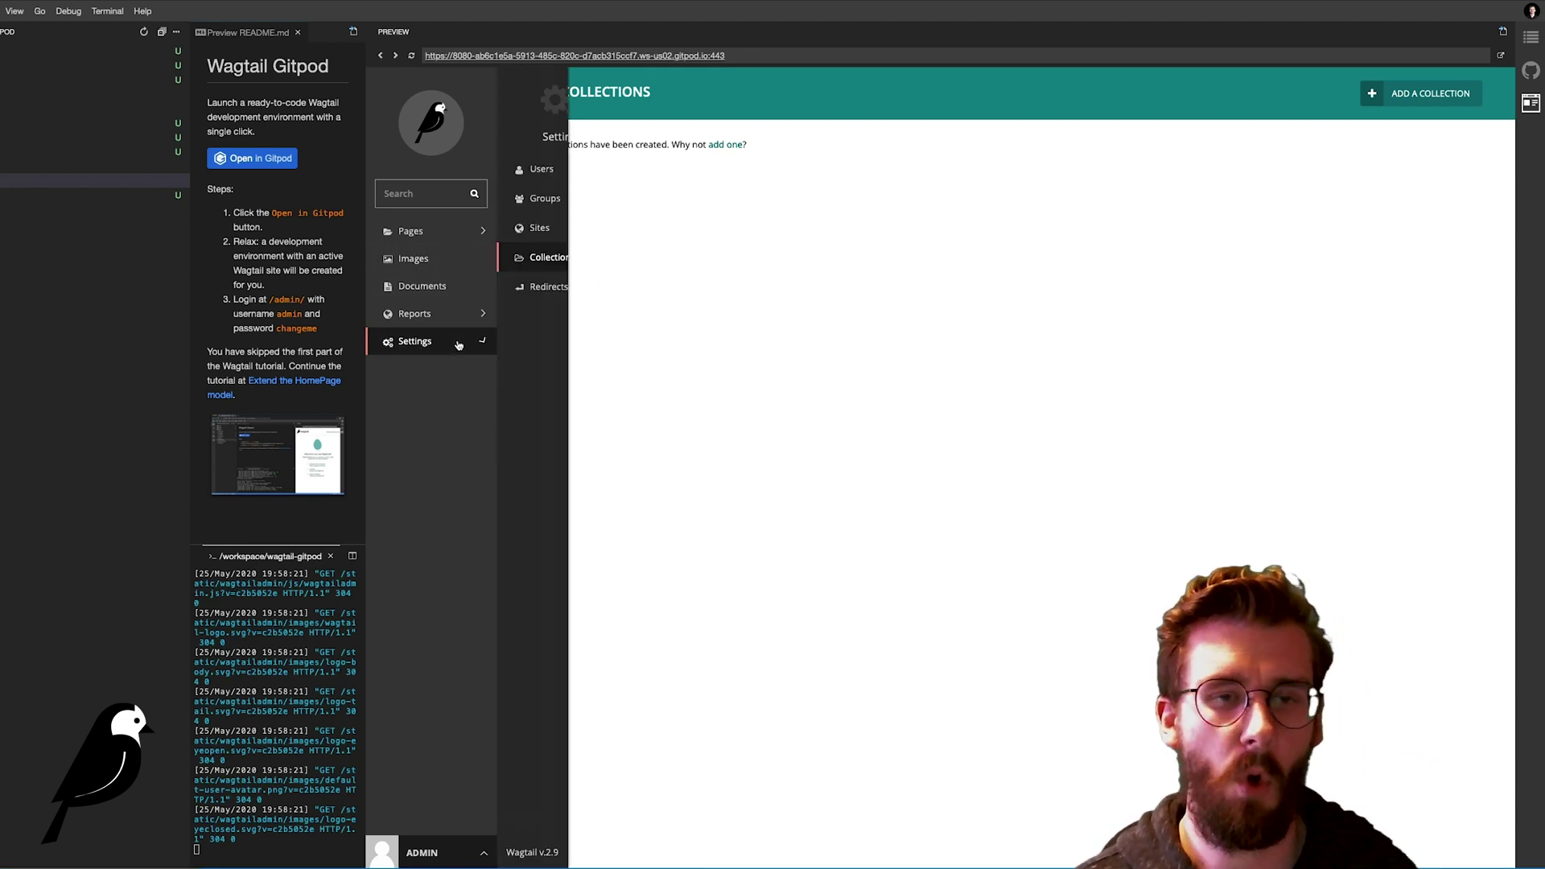
left_click(561, 289)
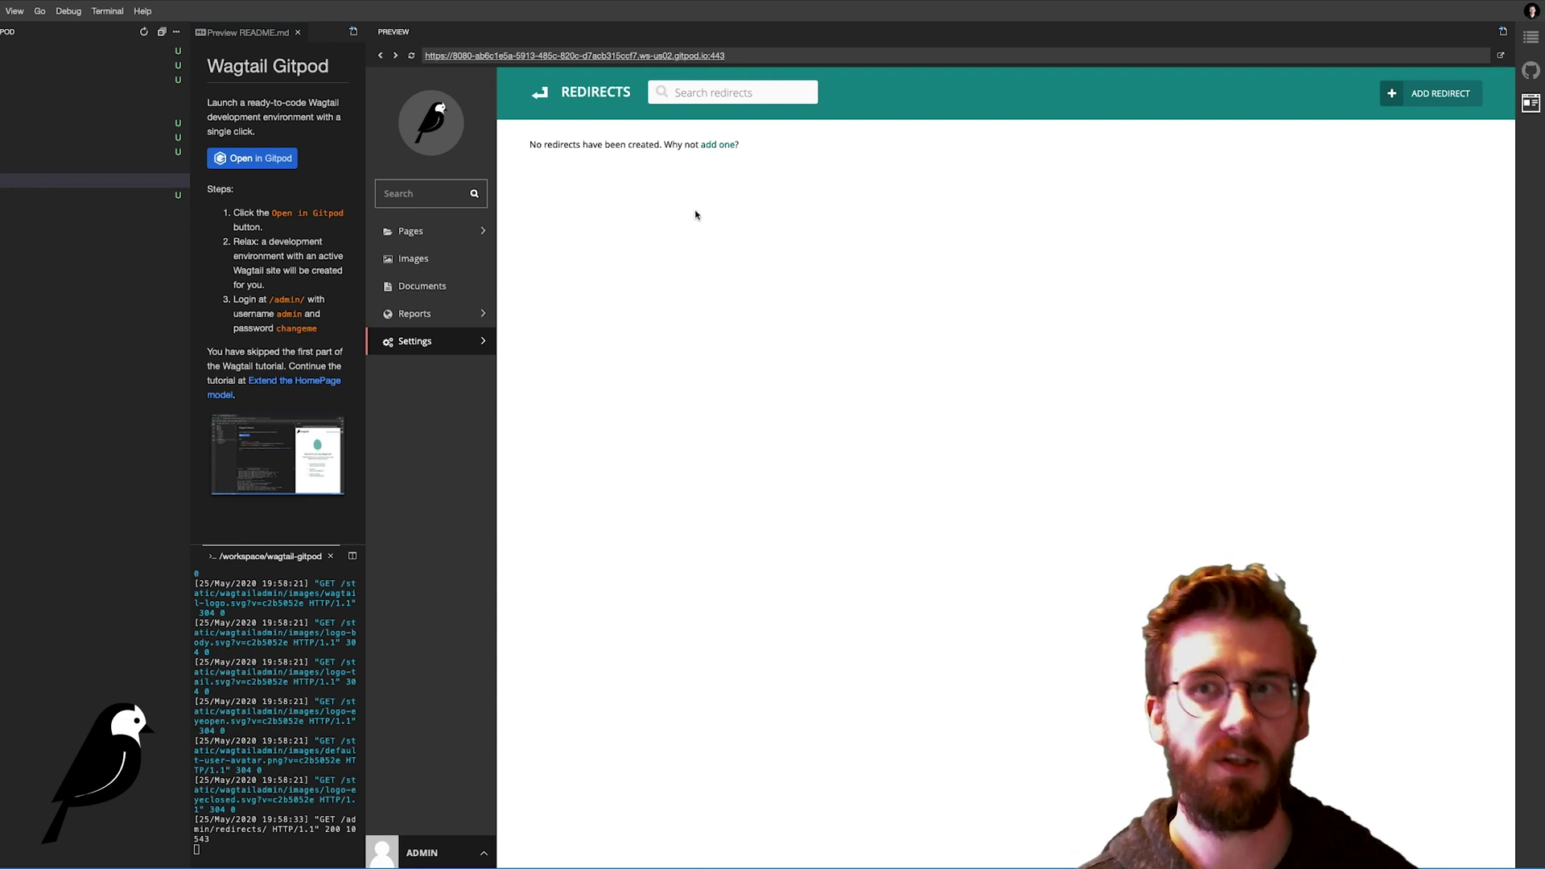
left_click(1432, 103)
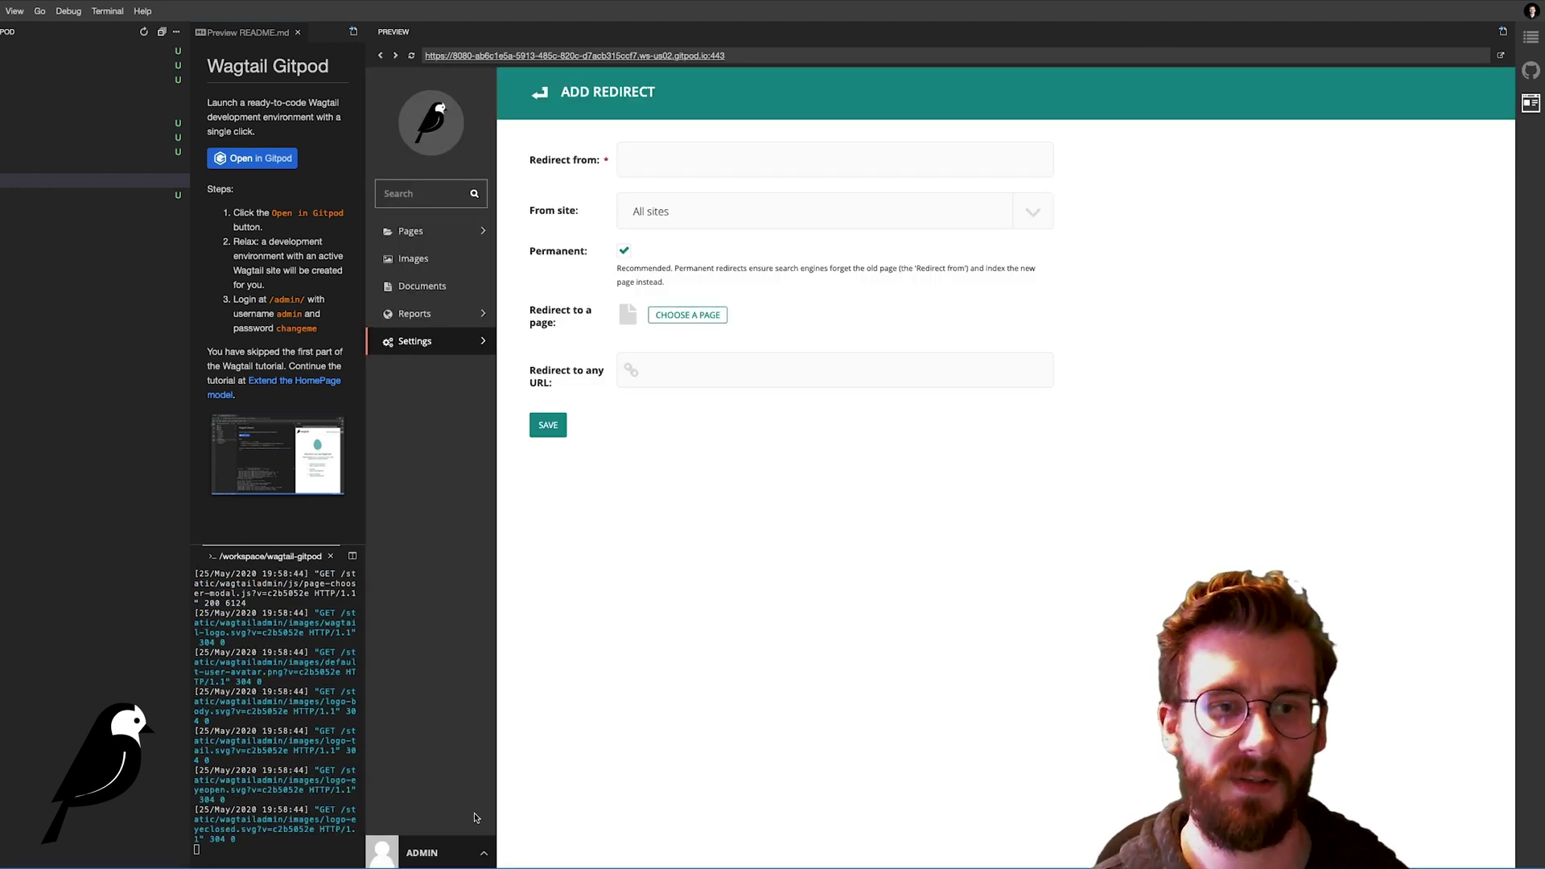
Step: Open the admin account's settings page, then return to the mysite dashboard via the logo
left_click(453, 851)
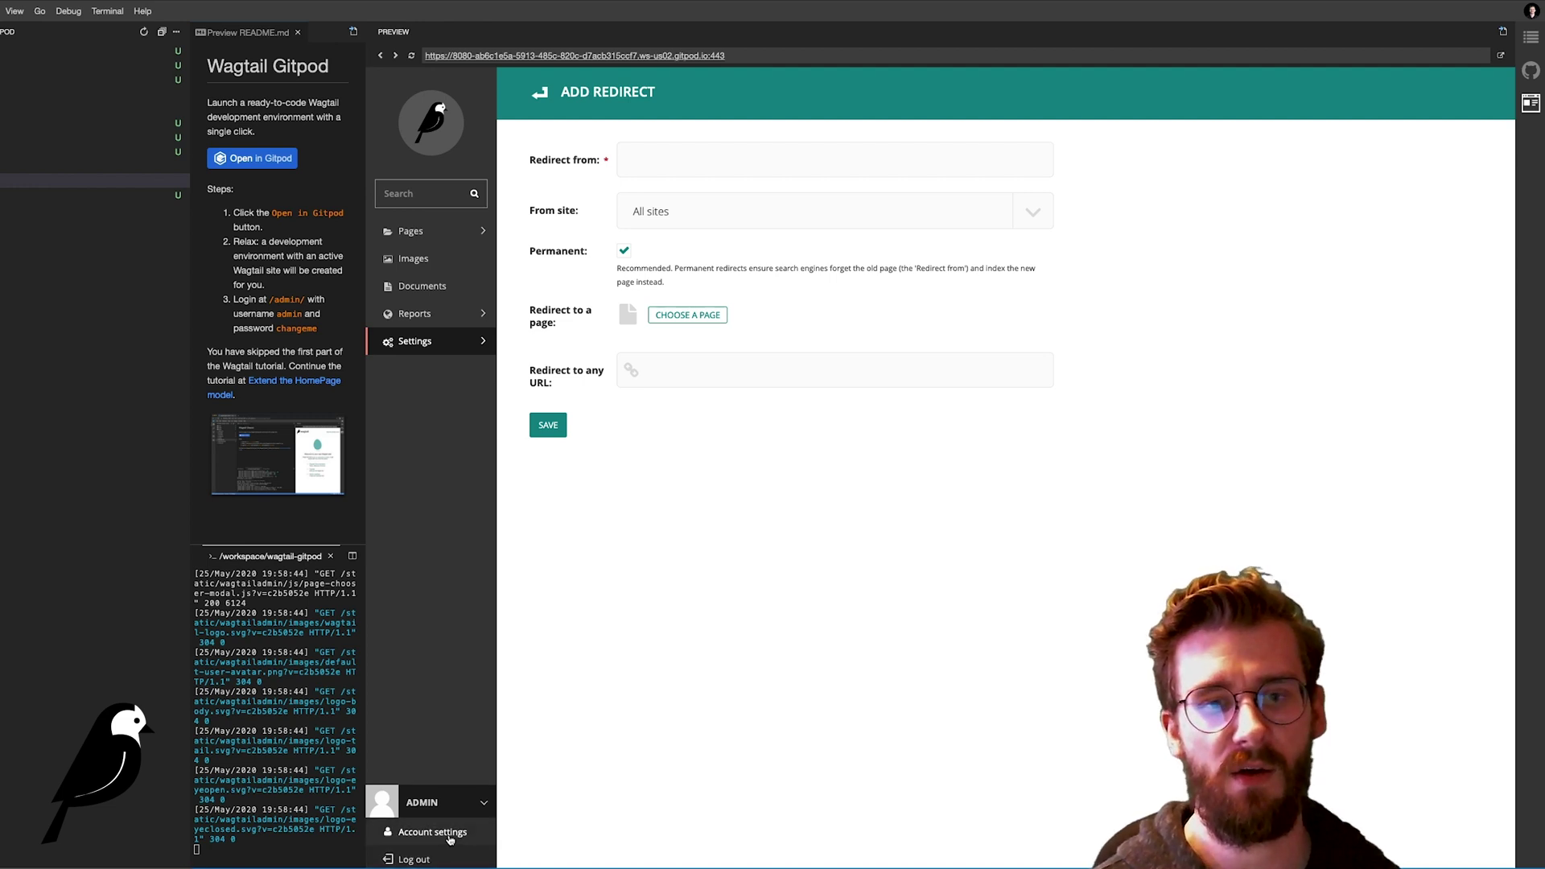
left_click(450, 840)
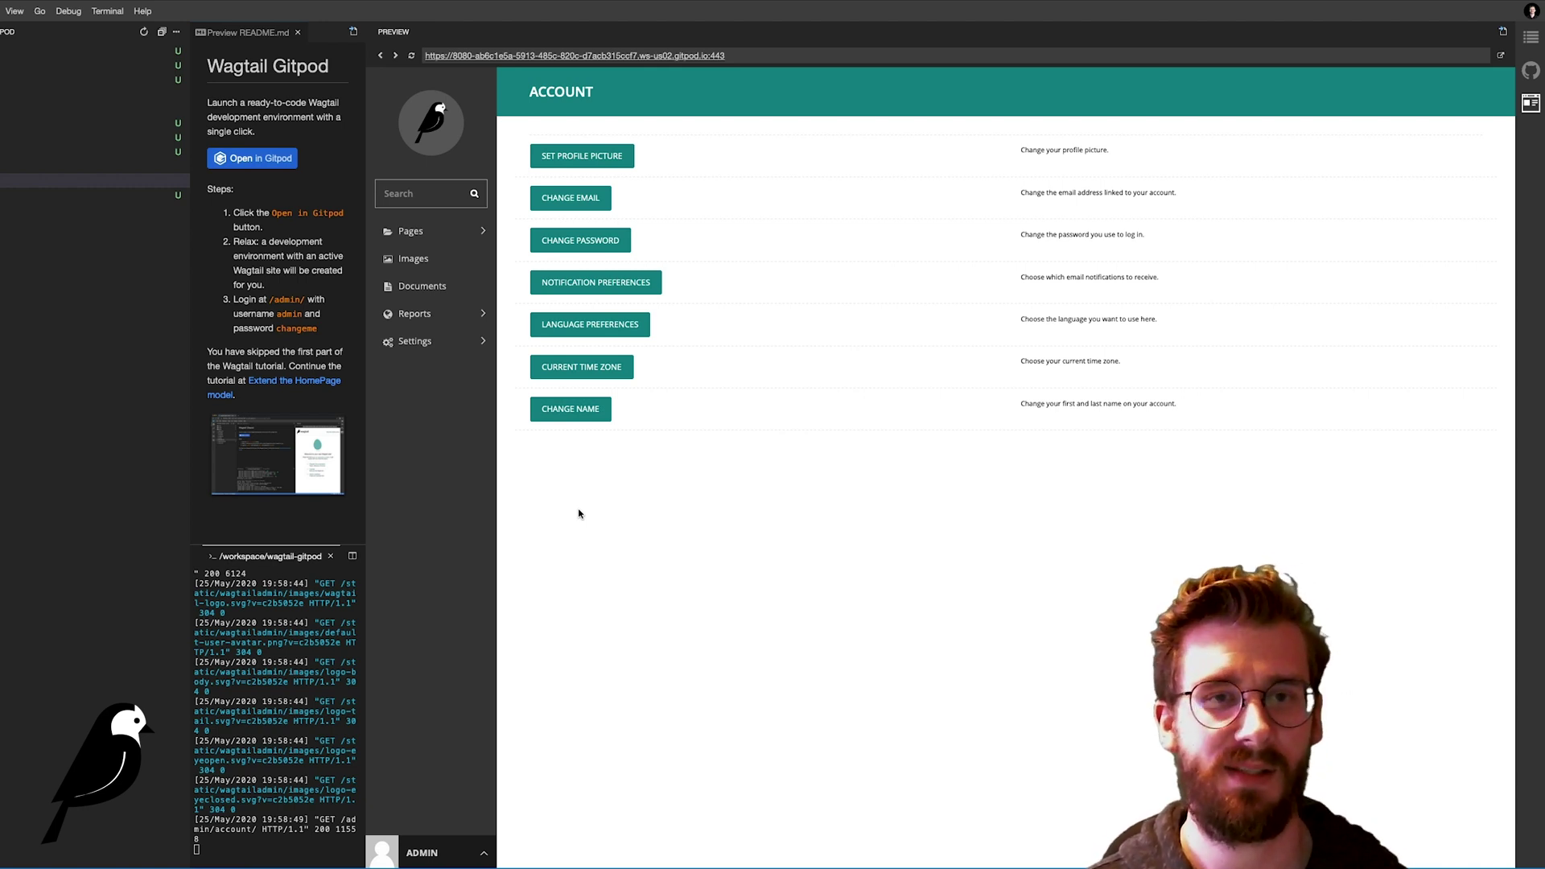
left_click(431, 118)
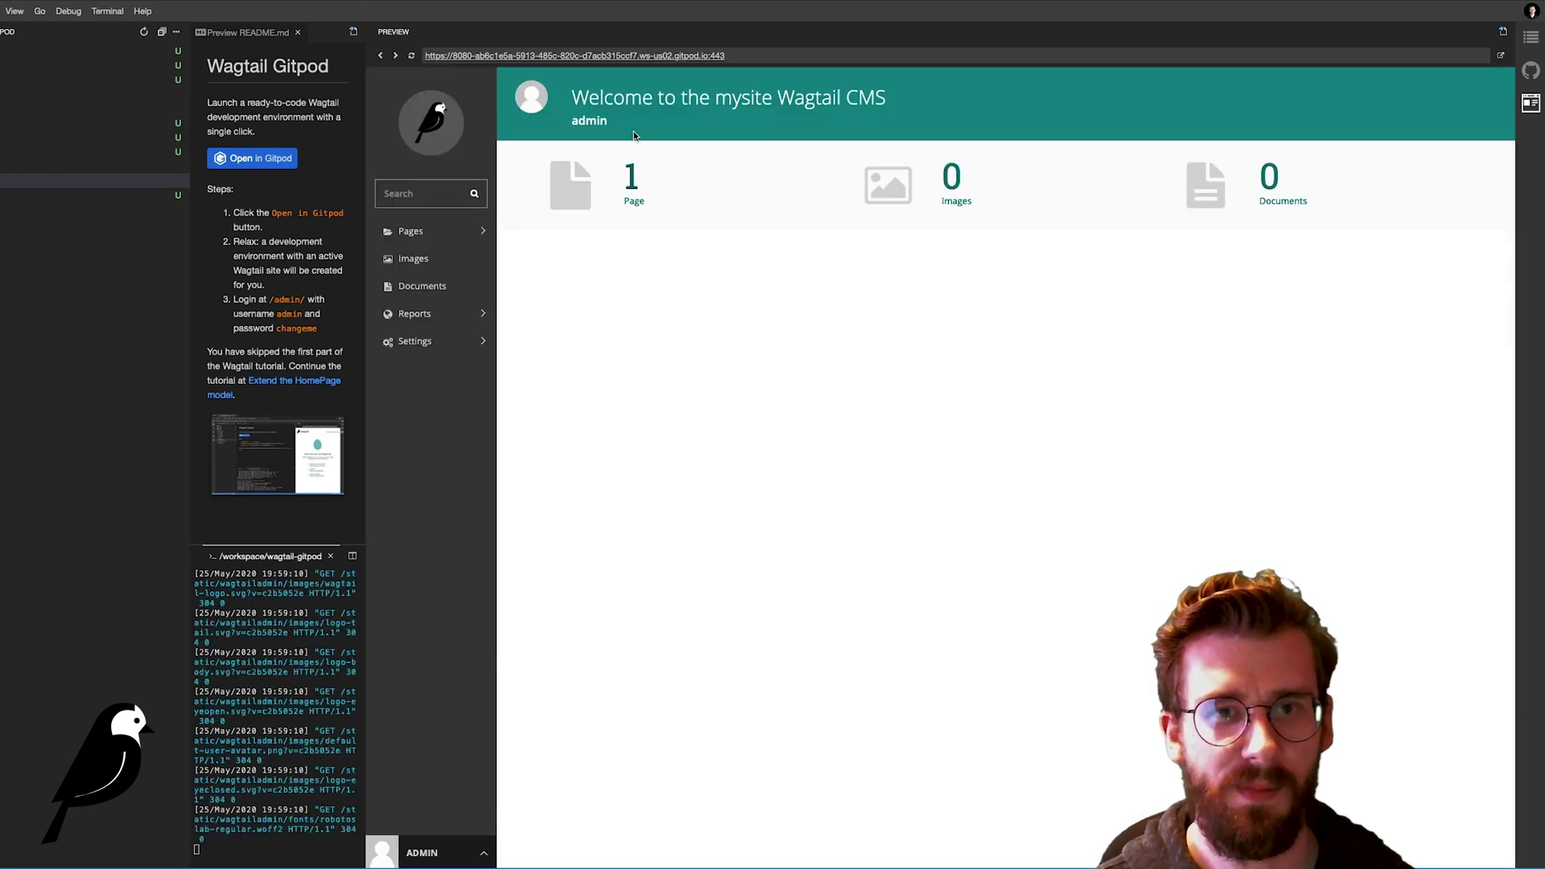
Step: Open the running site in its own Firefox tab and load its /admin/ address
left_click(722, 61)
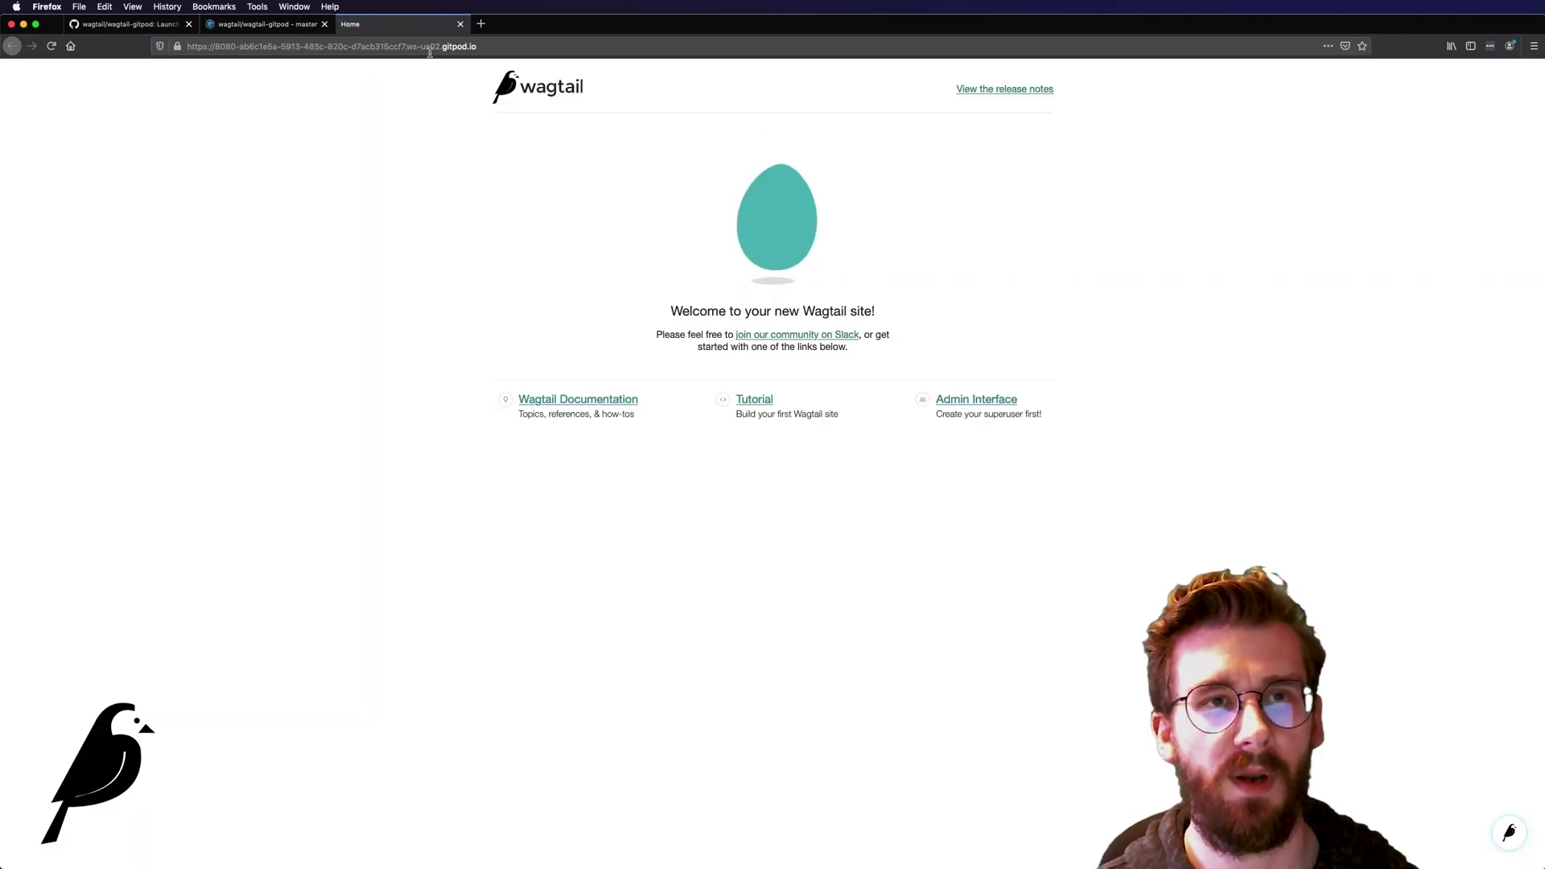
left_click(421, 48)
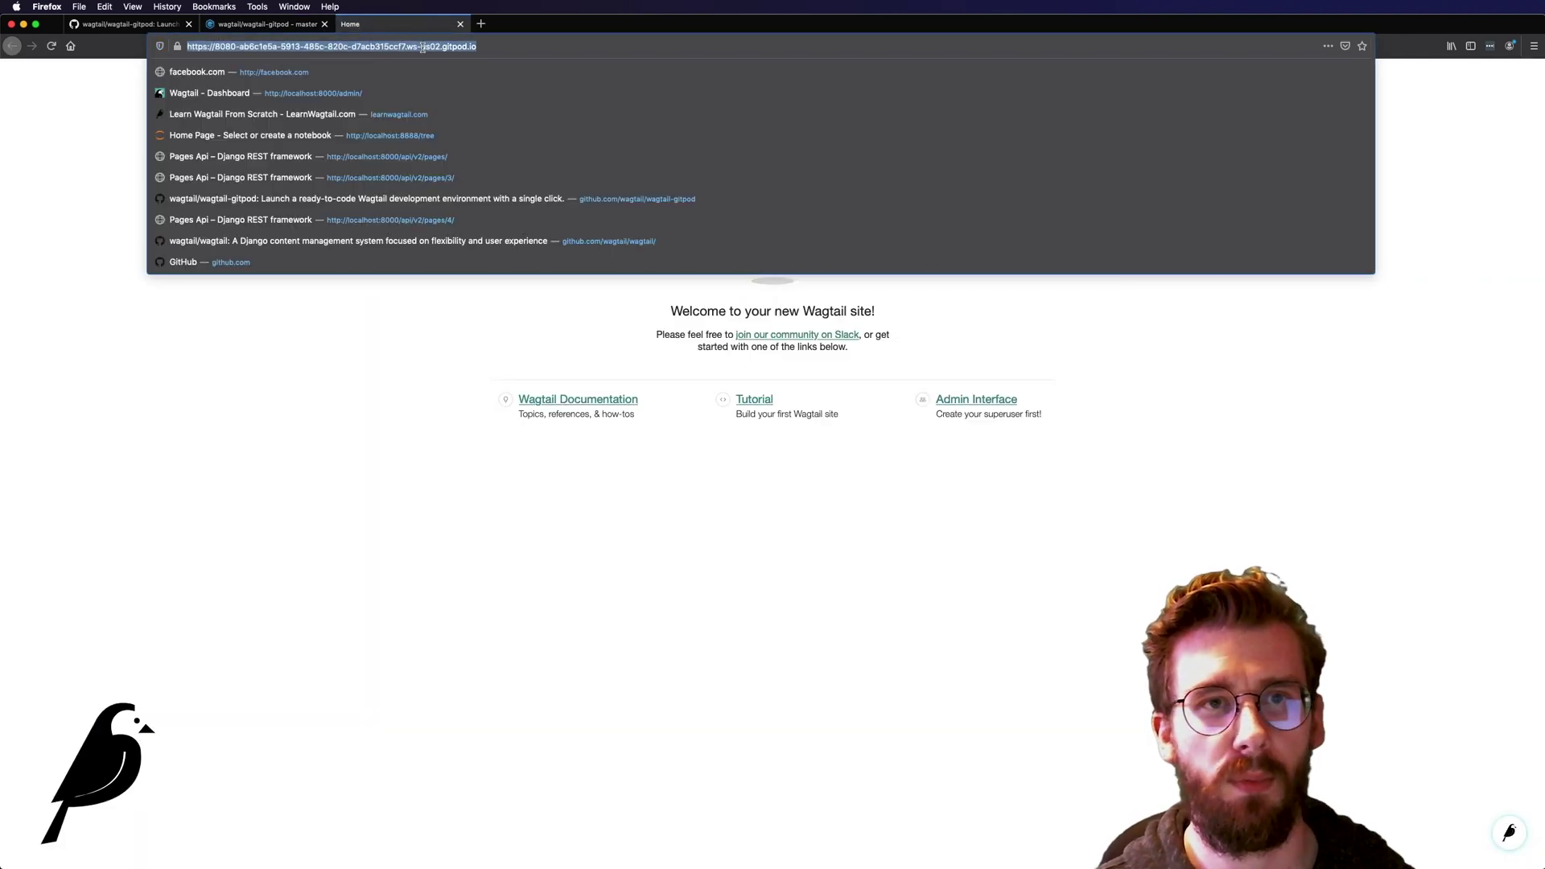
left_click(497, 48)
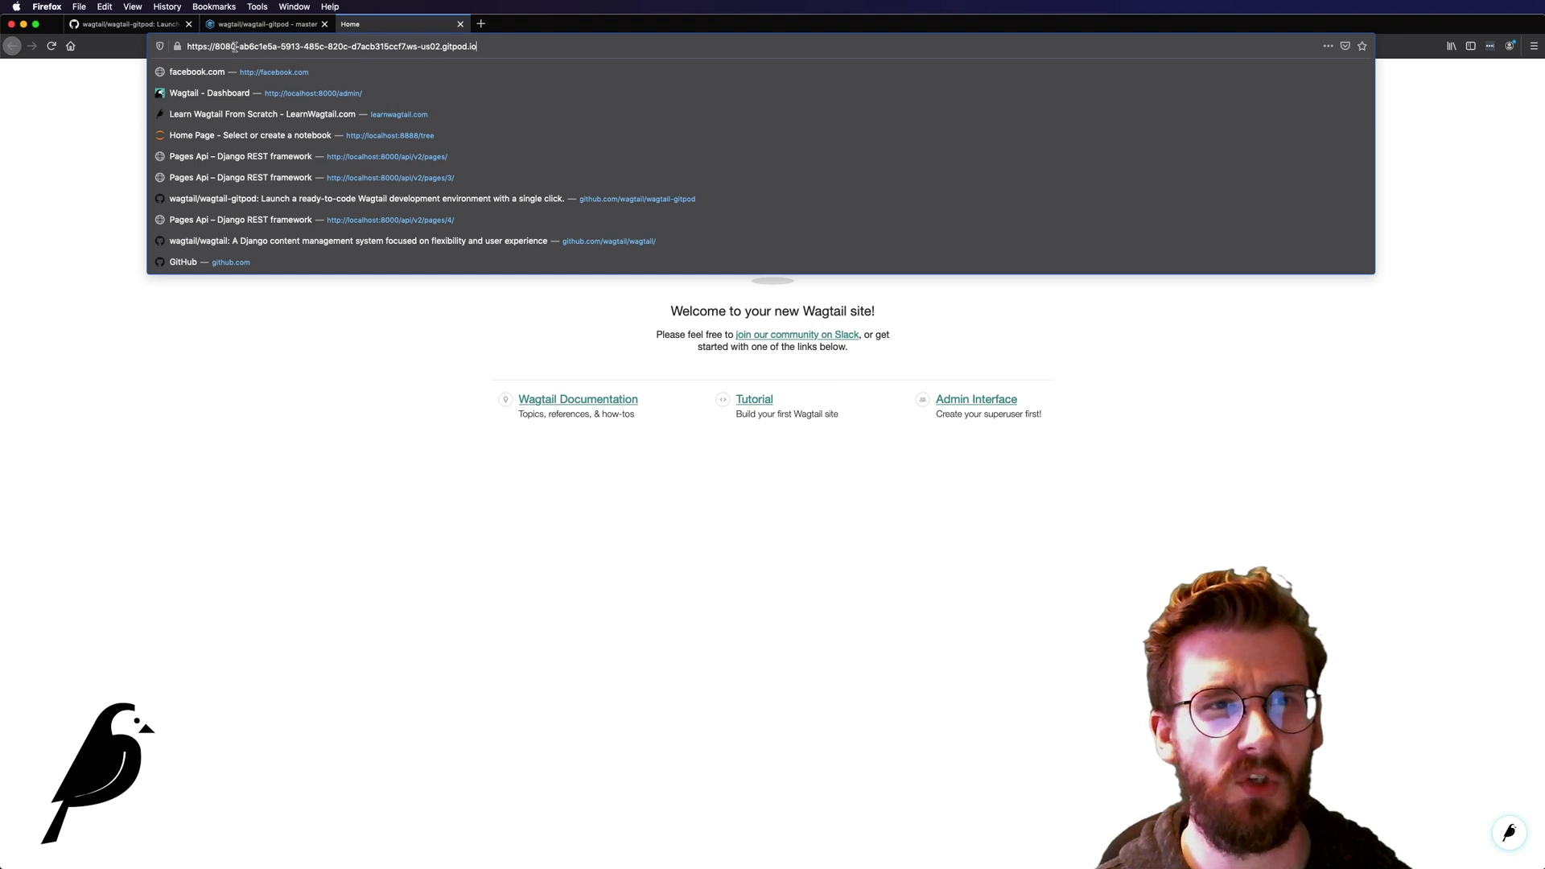
left_click_drag(234, 46, 408, 44)
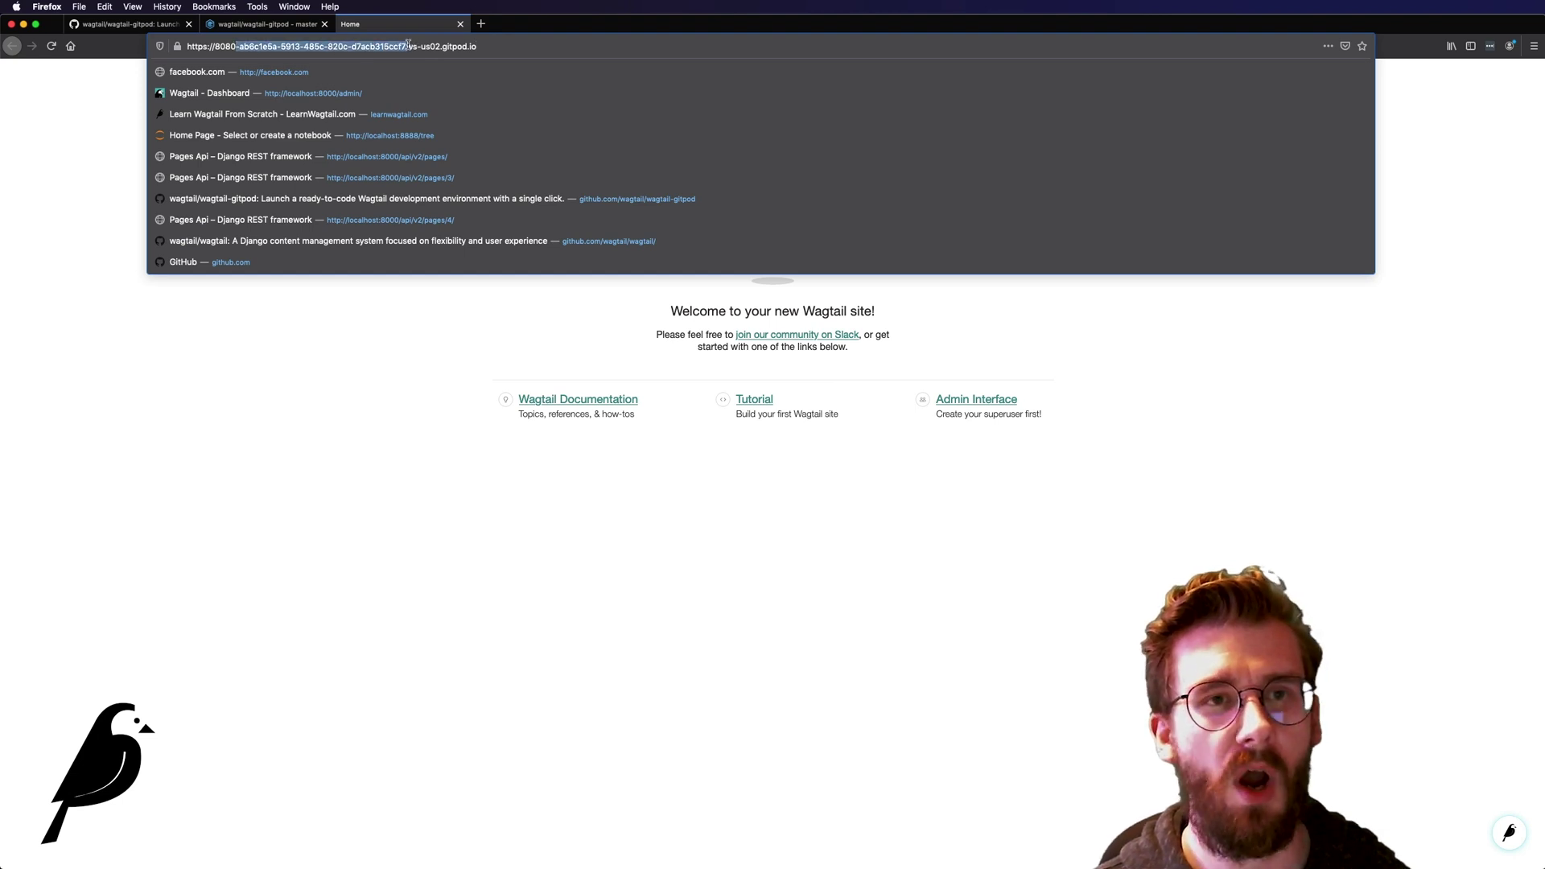
triple_click(408, 44)
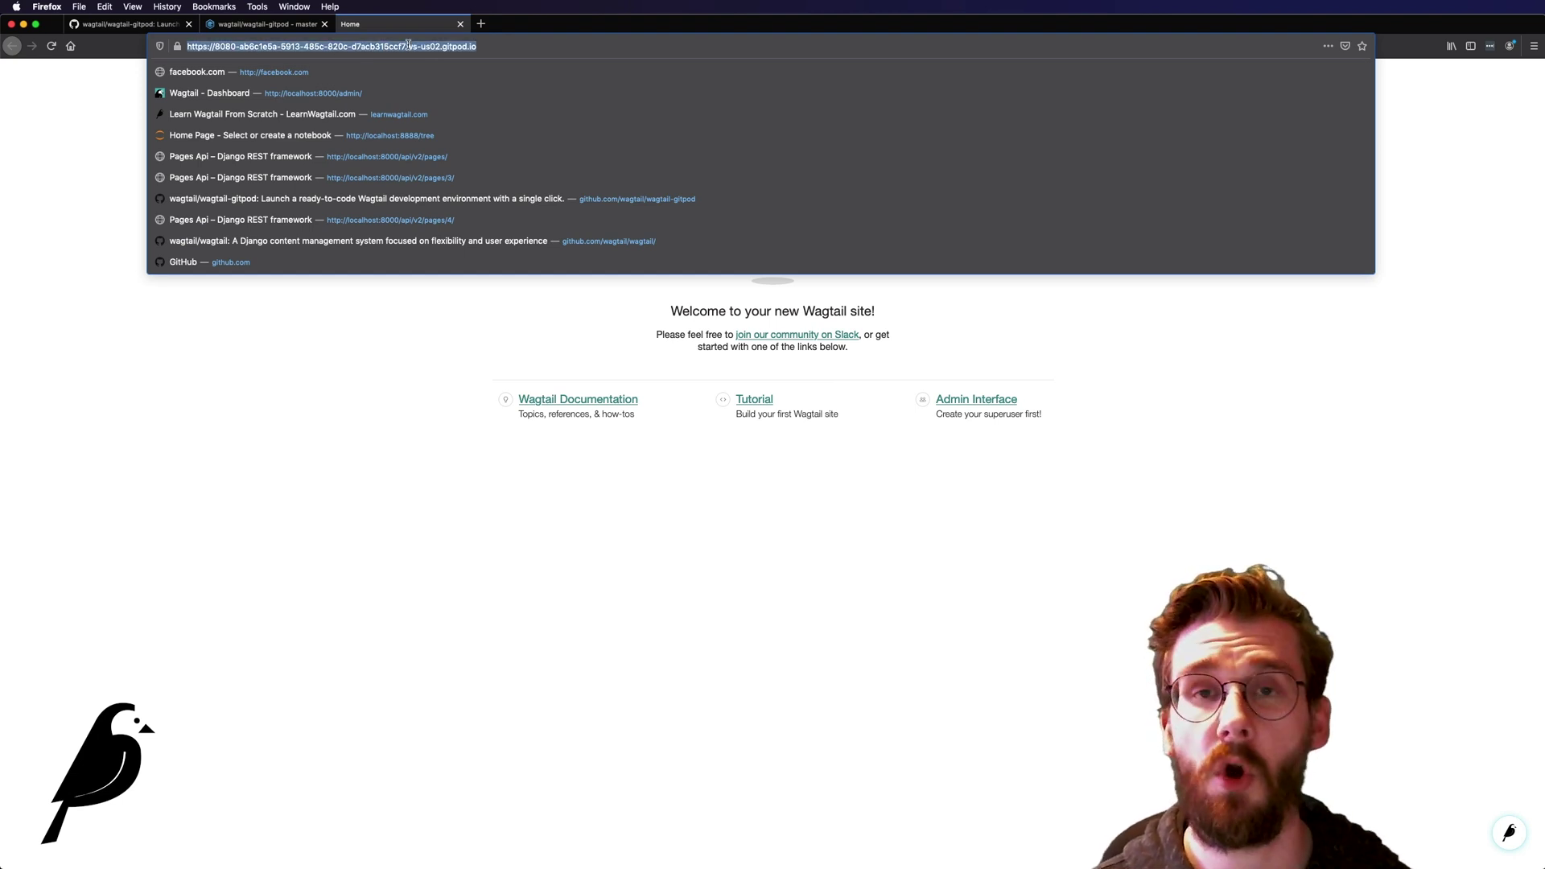
left_click(408, 44)
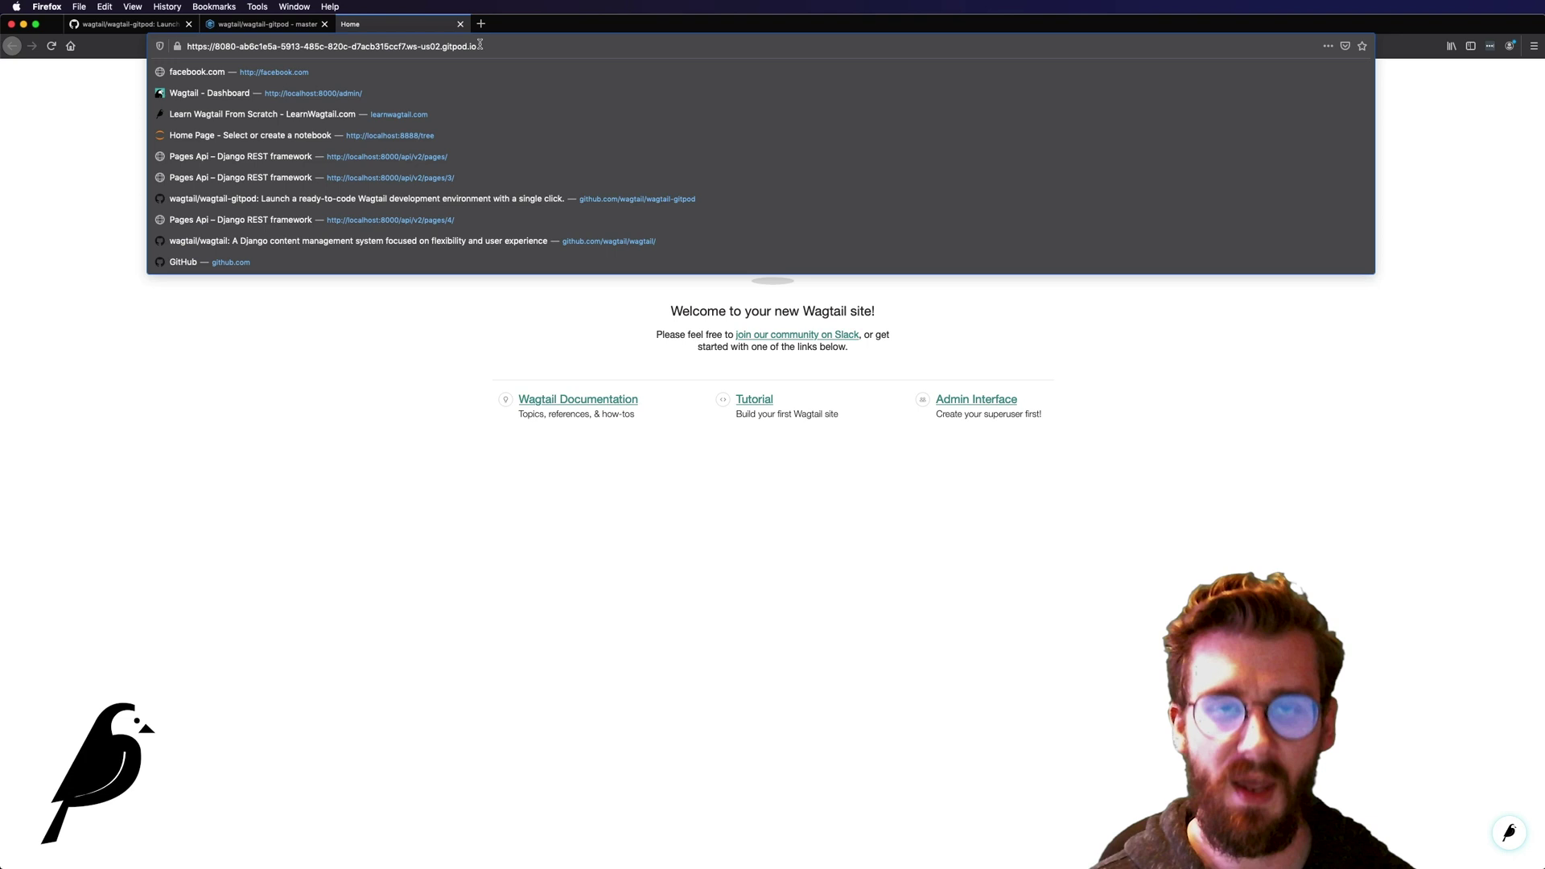
type("/admin/")
key("Return")
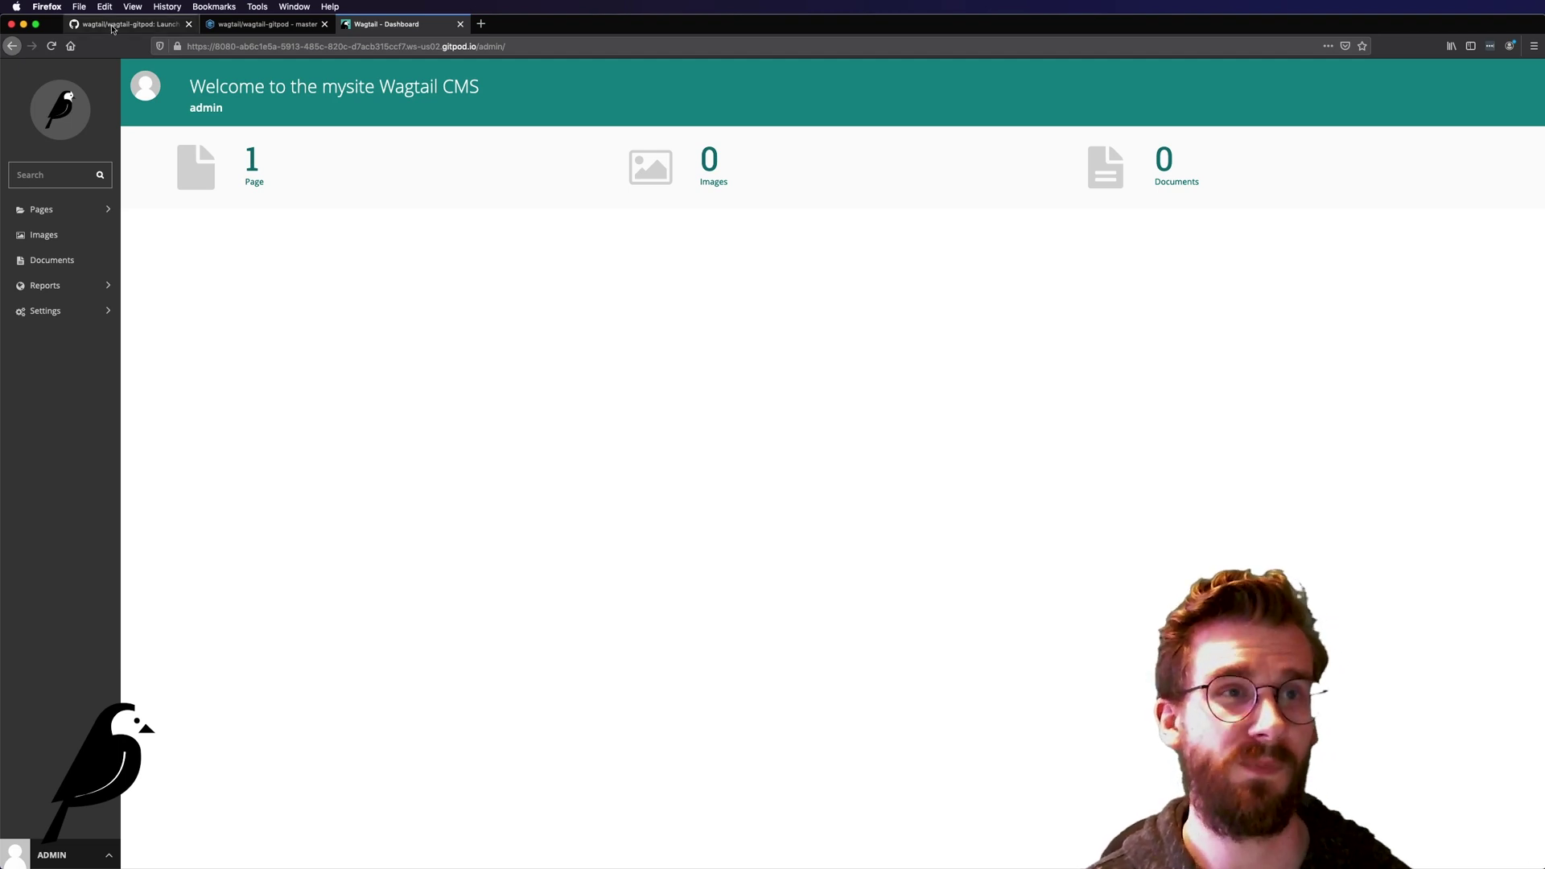
Step: Return to the Gitpod workspace and widen the README preview and terminal panes
left_click(265, 23)
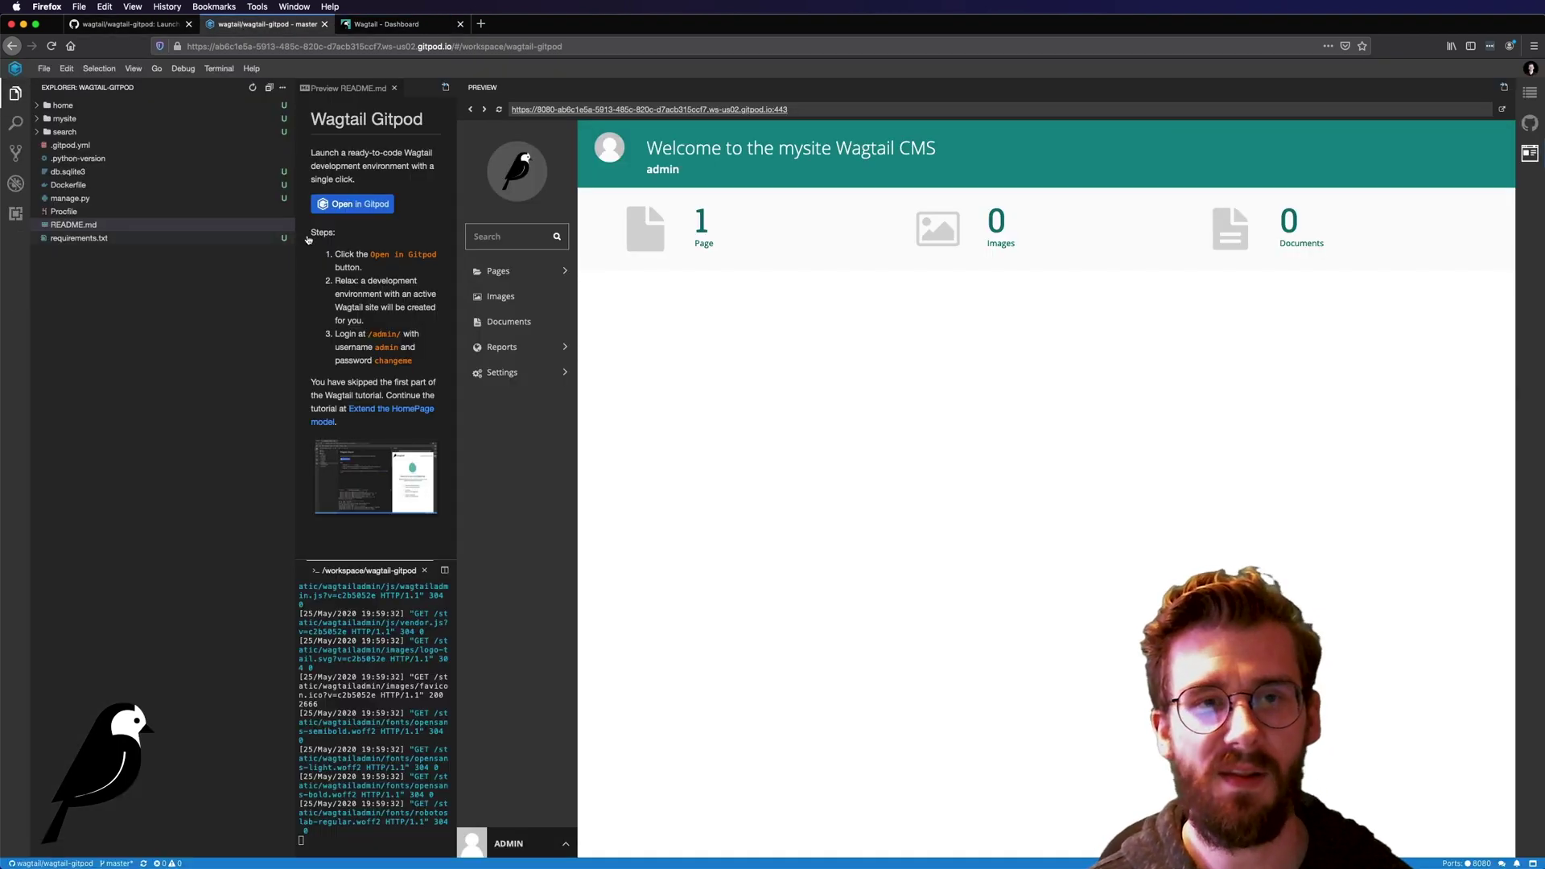
left_click_drag(457, 285, 769, 293)
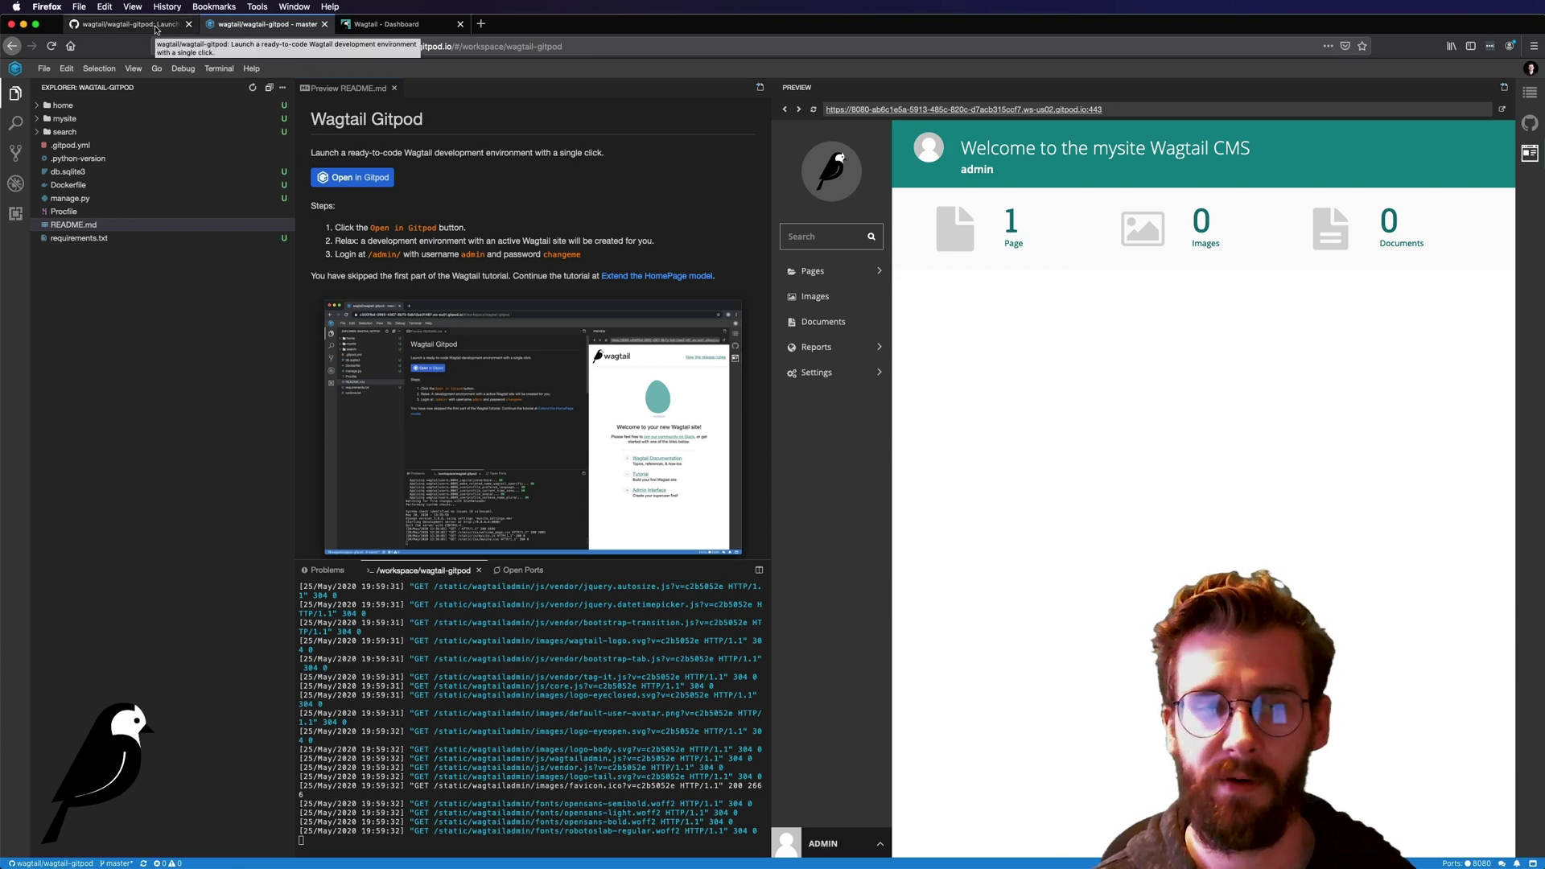
Step: View the wagtail-gitpod GitHub repository page, then return to the Wagtail Dashboard tab
left_click(155, 30)
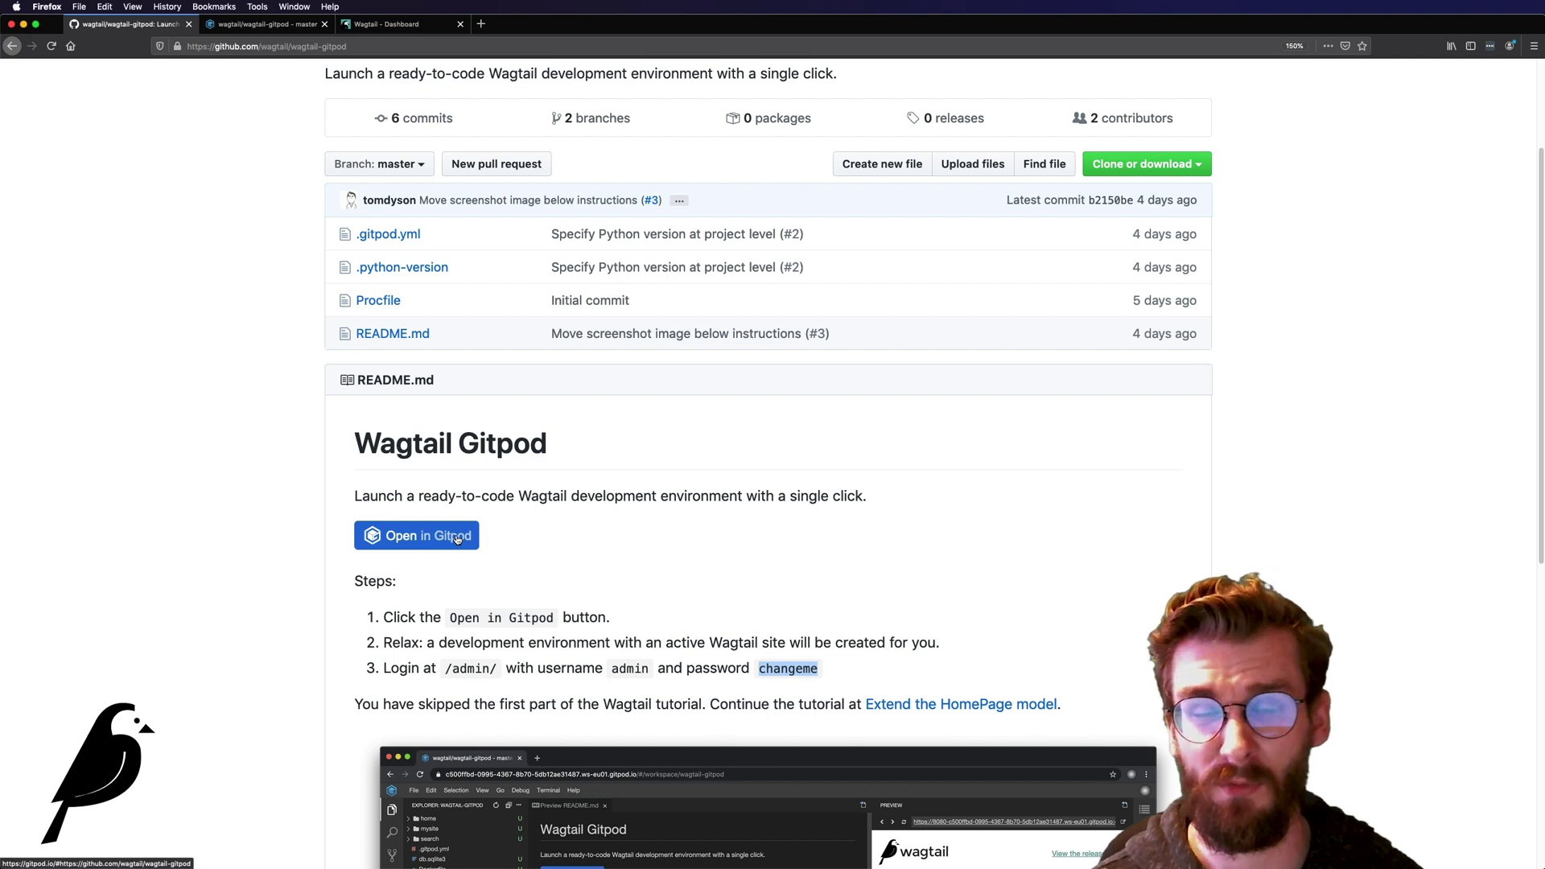
left_click(368, 28)
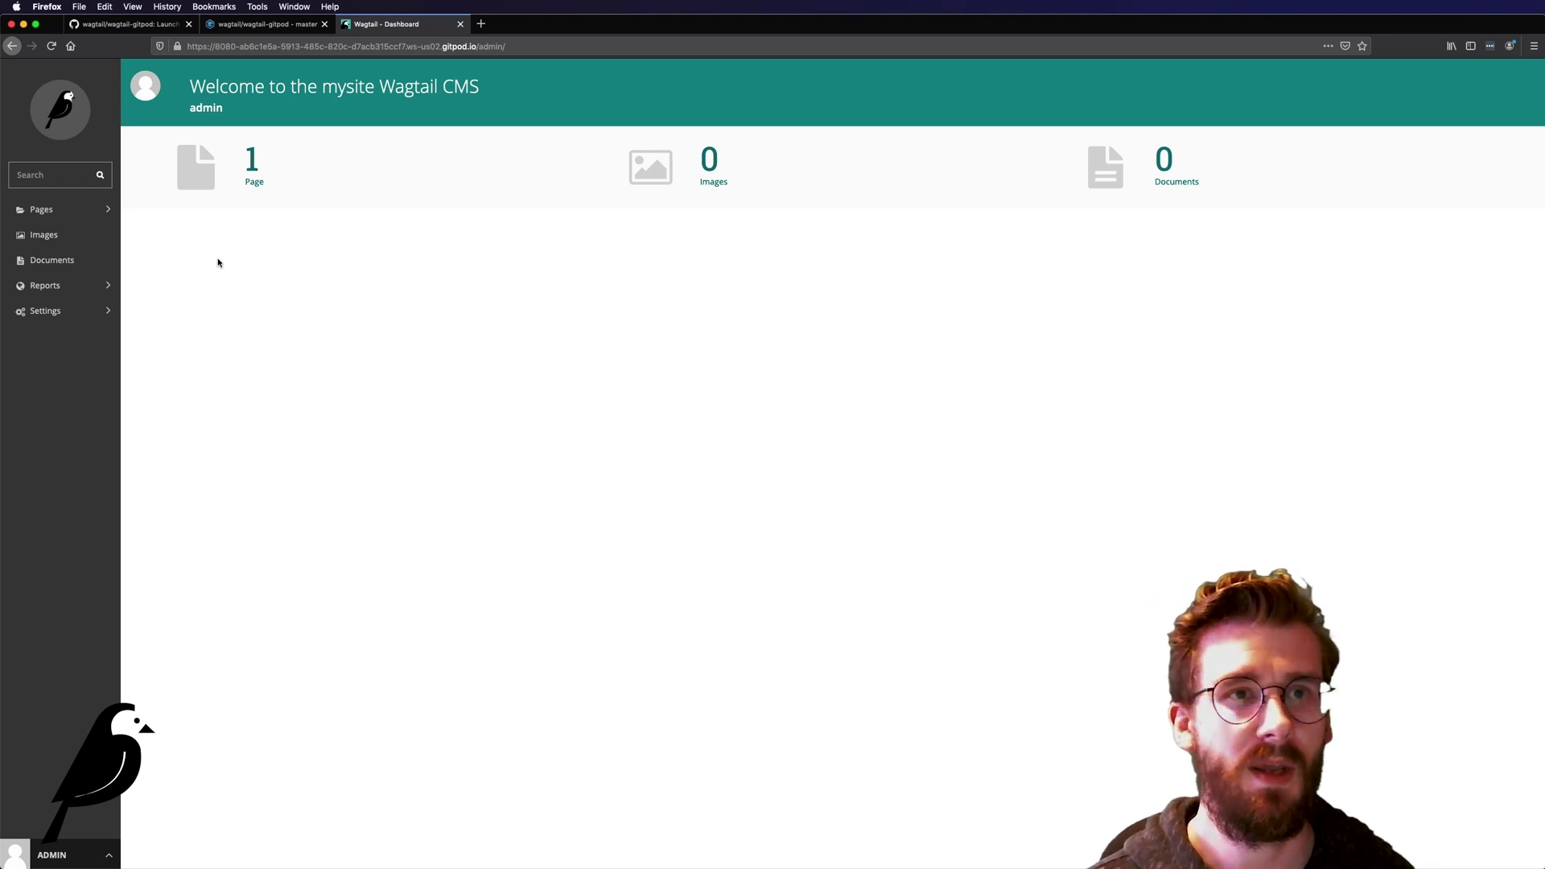
Step: In the Gitpod workspace preview, open the Pages explorer listing the Home page
left_click(229, 27)
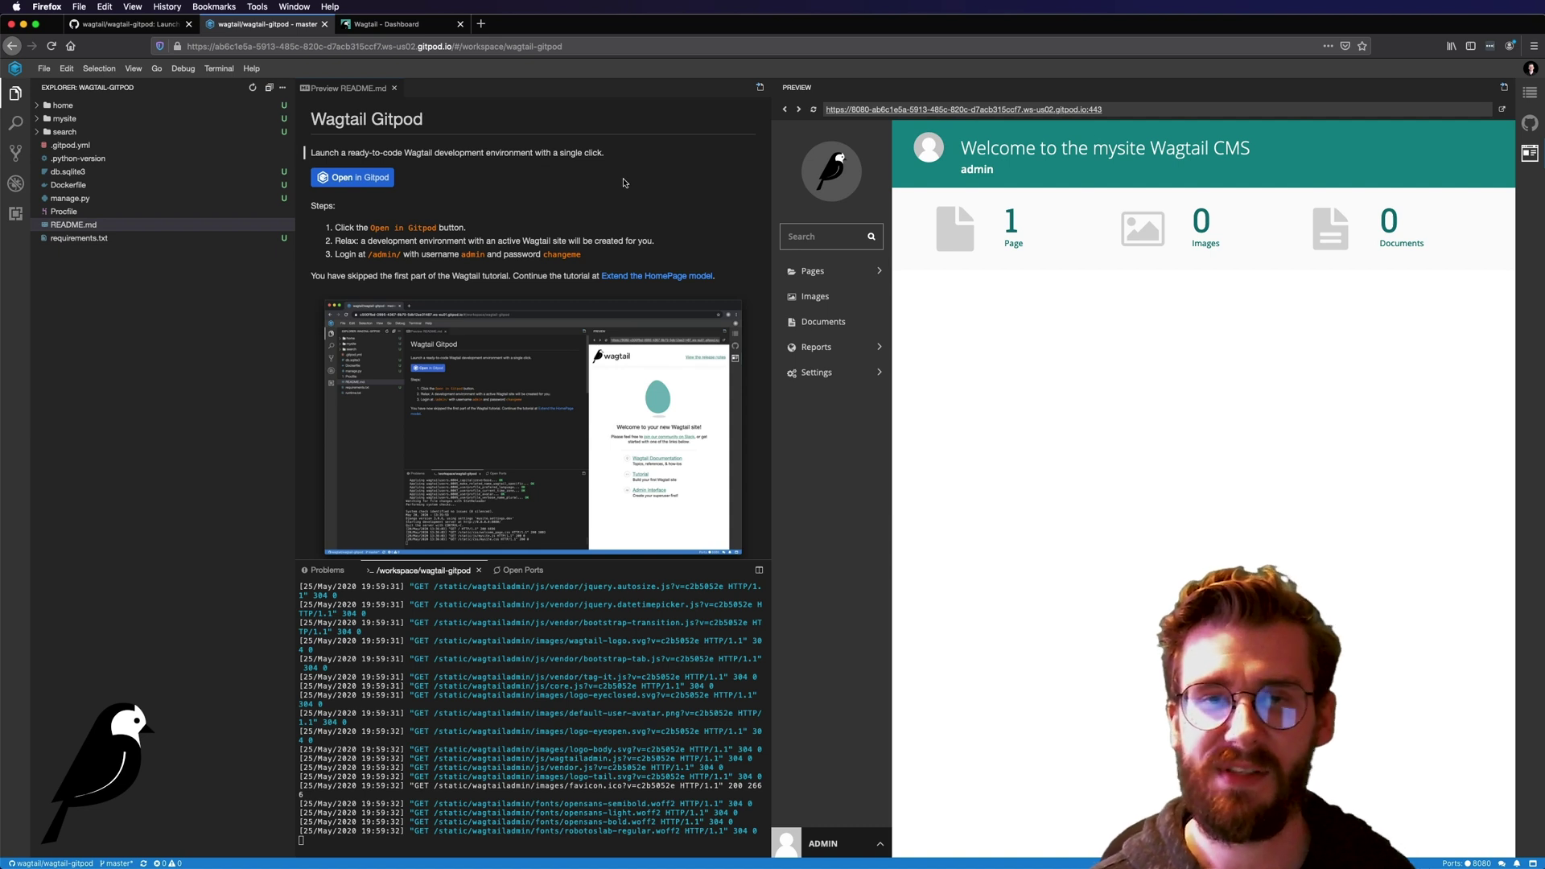
left_click(870, 275)
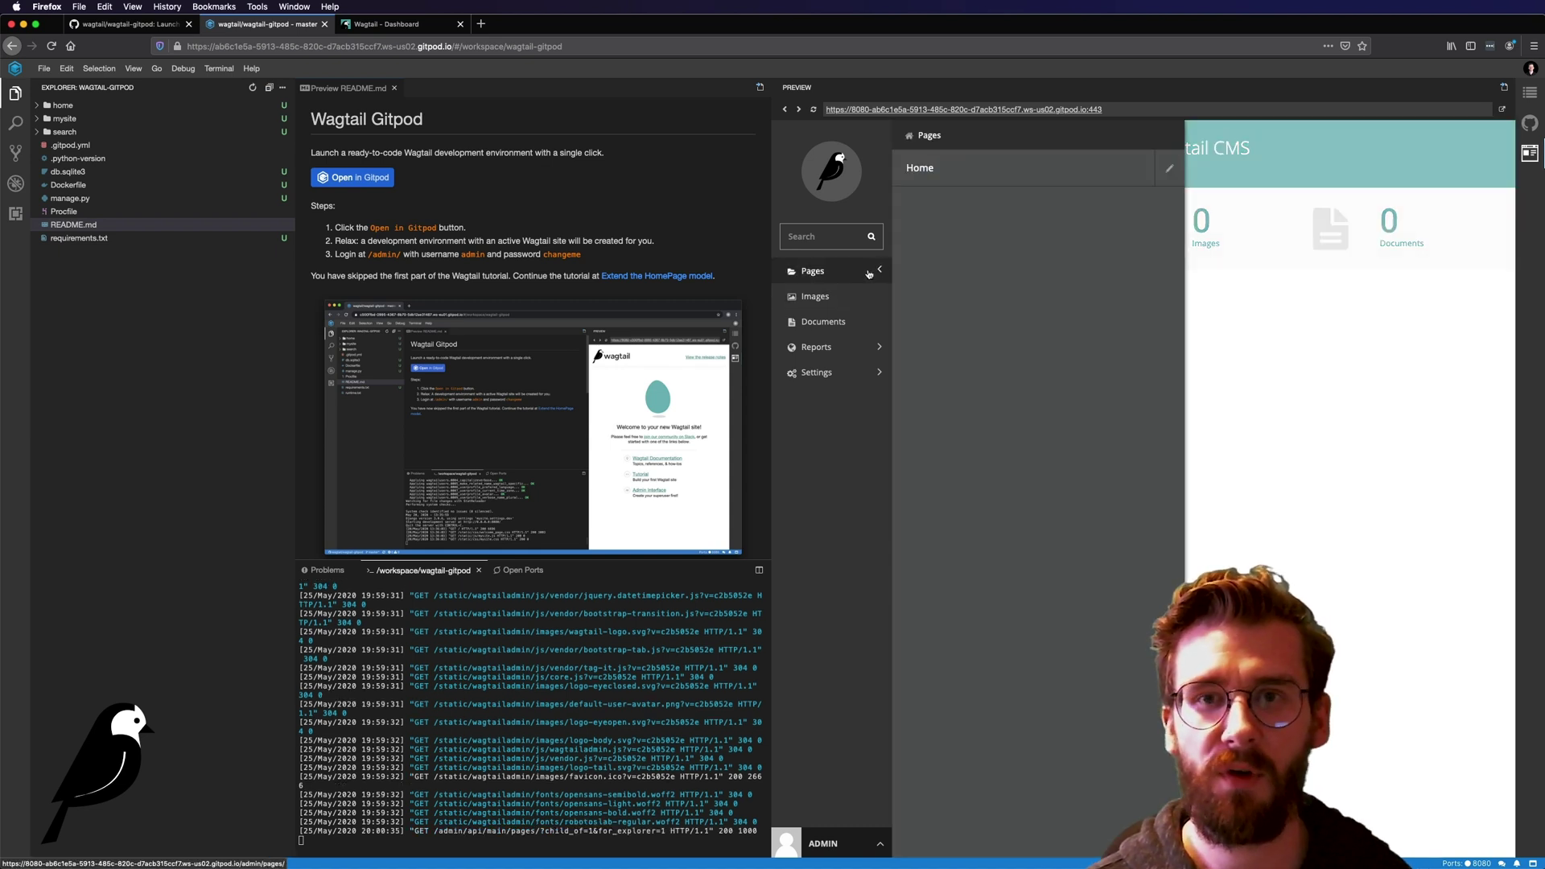